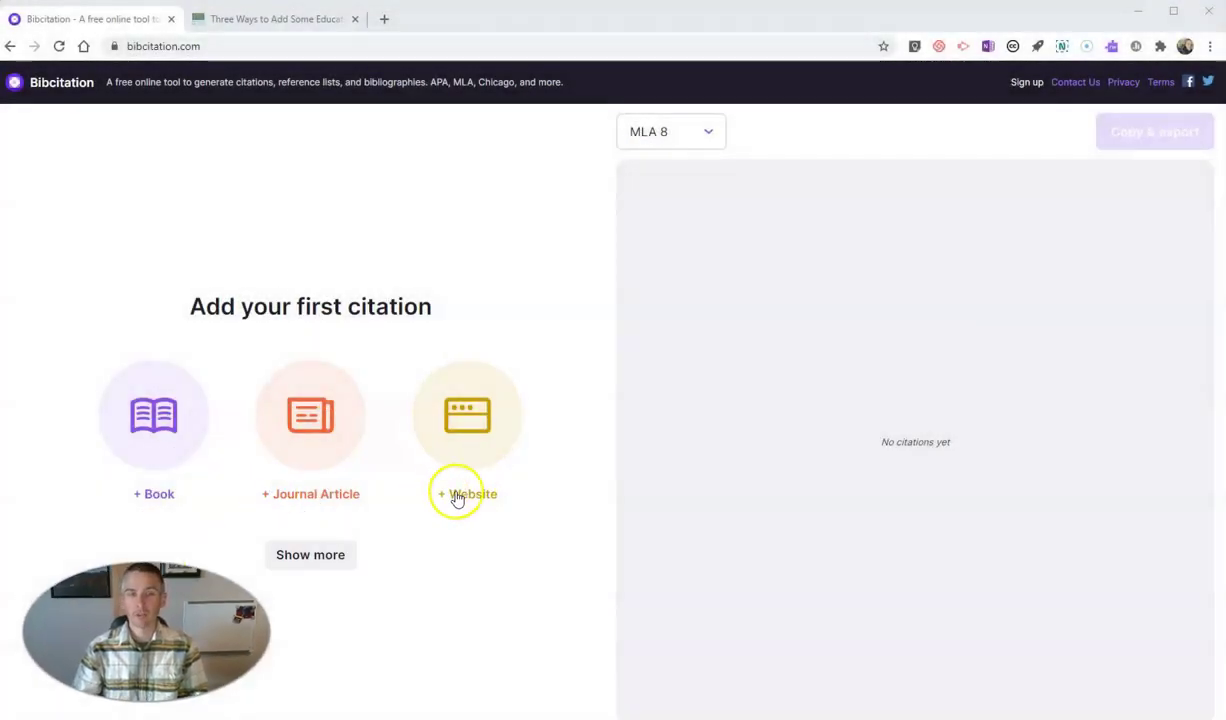
Browse the available citation styles and choose Modern Language Association 8th edition (MLA 8).
click(708, 134)
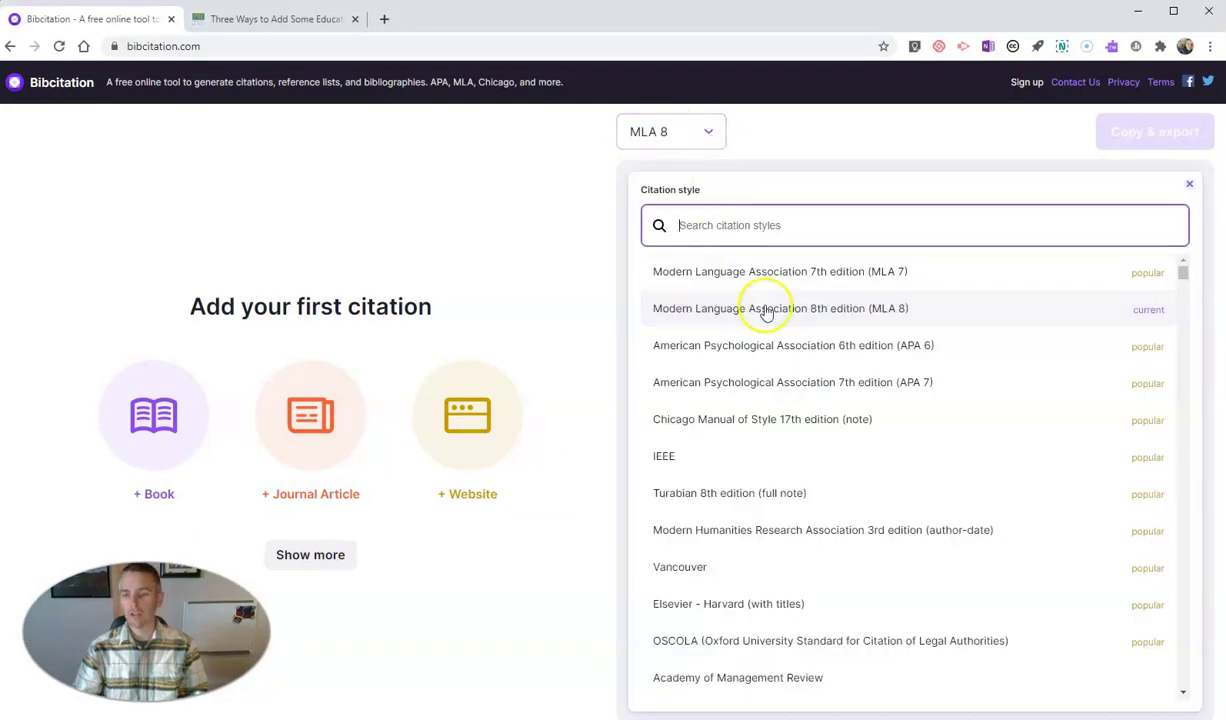
scroll(960, 510, down, 3)
scroll(960, 514, down, 10)
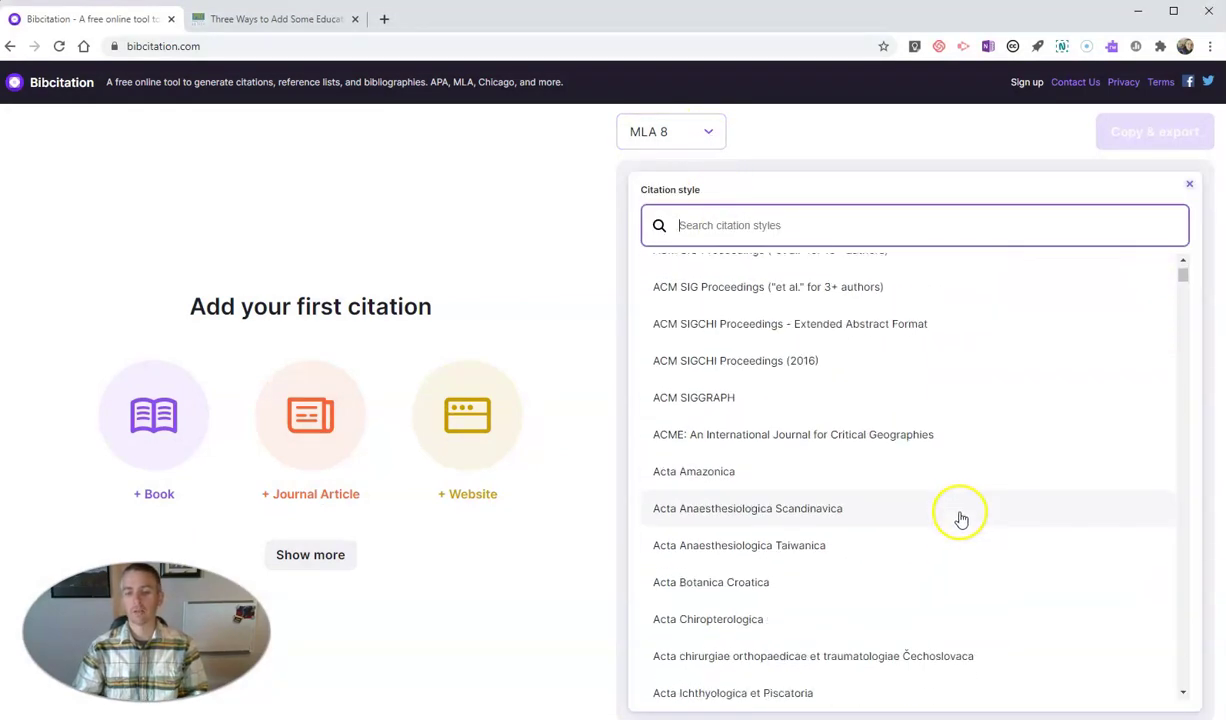
scroll(912, 553, down, 3)
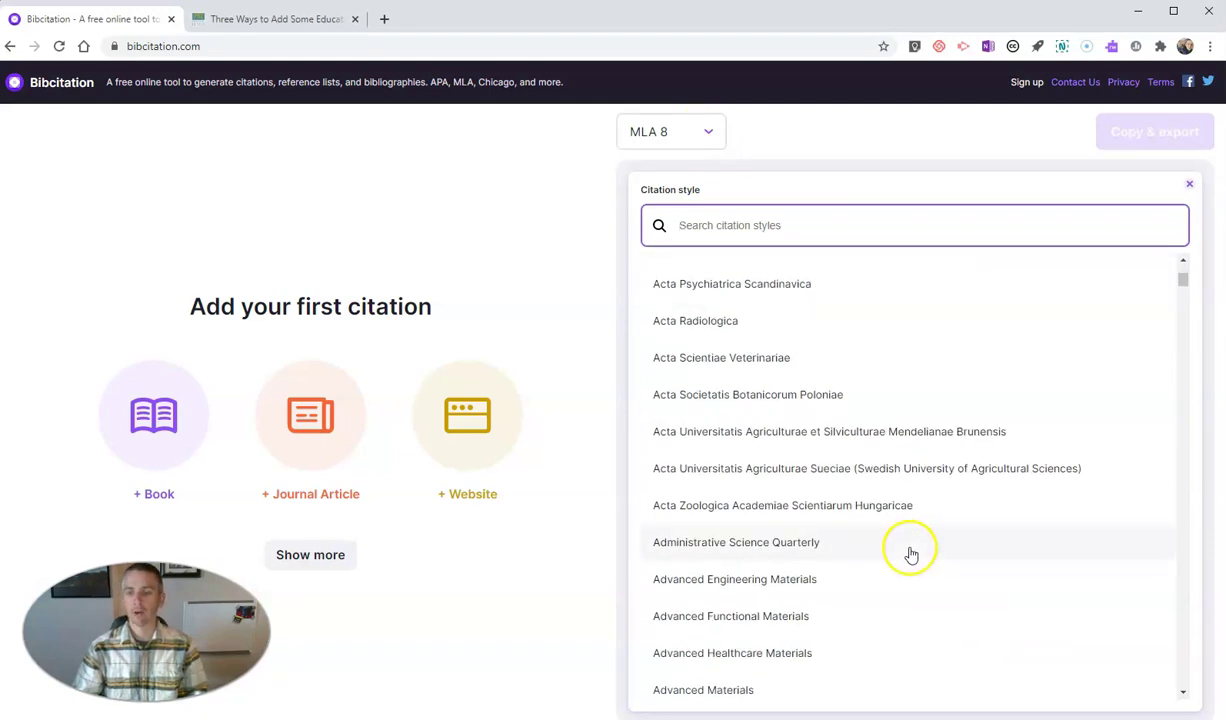
scroll(909, 552, up, 12)
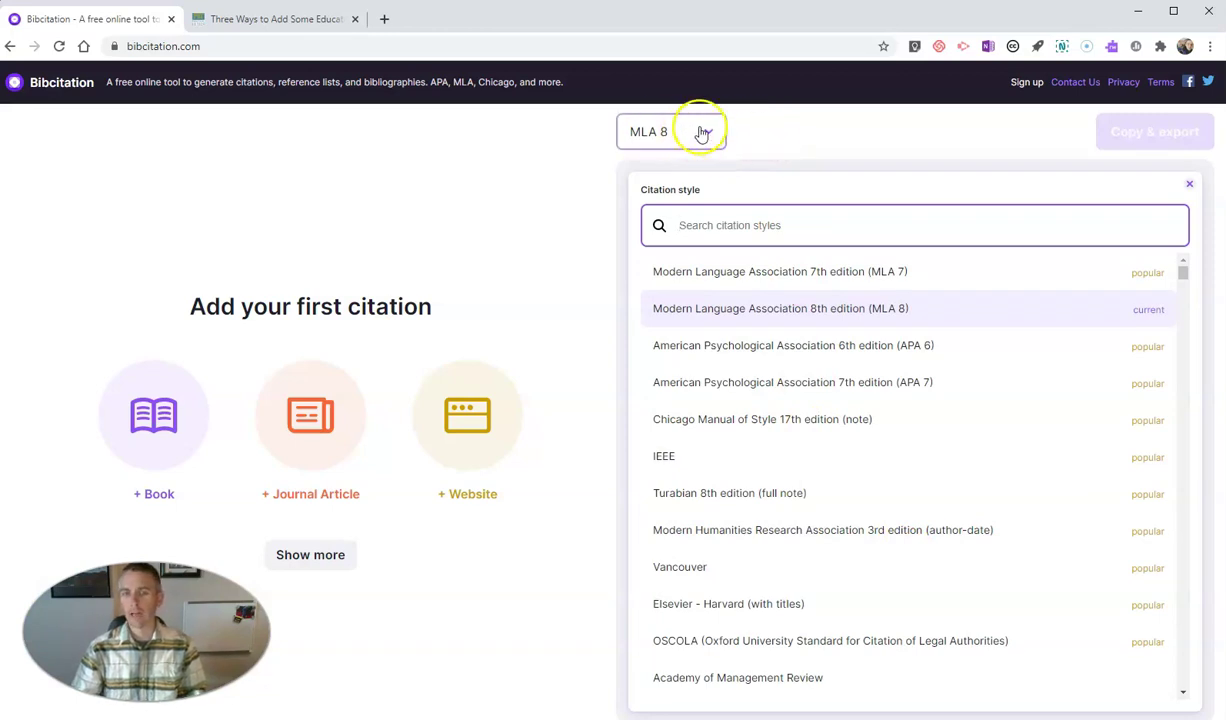
click(803, 312)
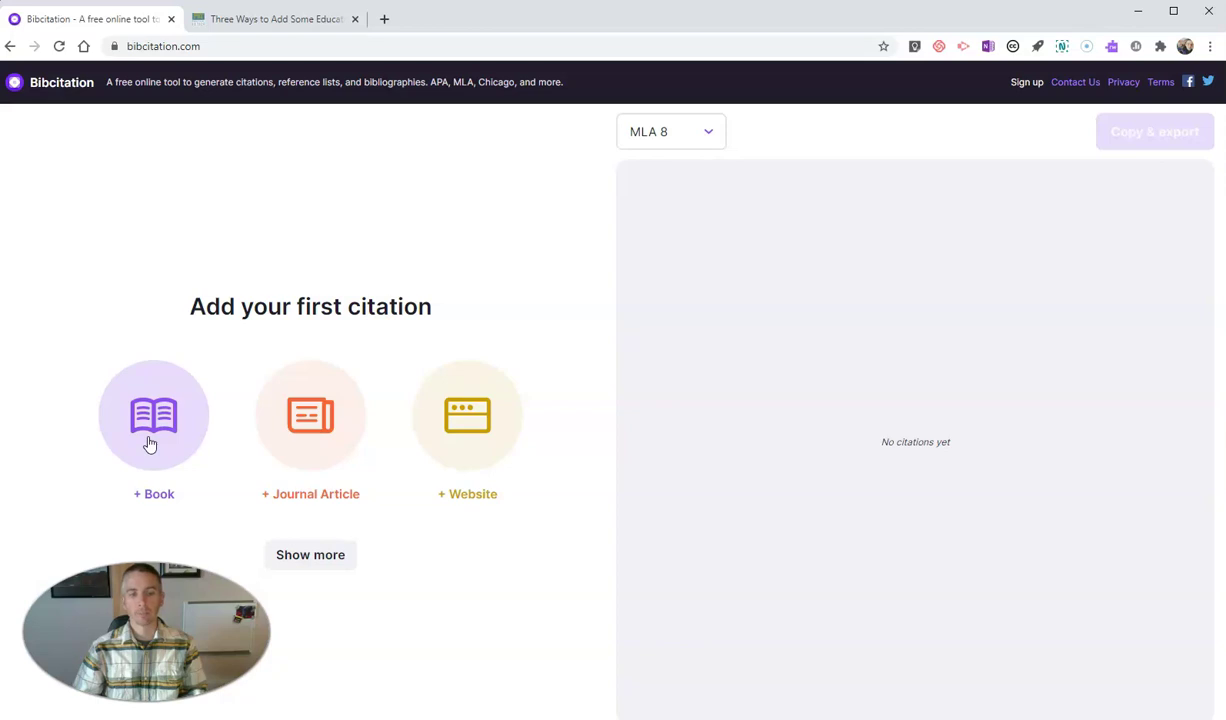
Review the full list of source types that can be cited and return to the short list.
click(352, 442)
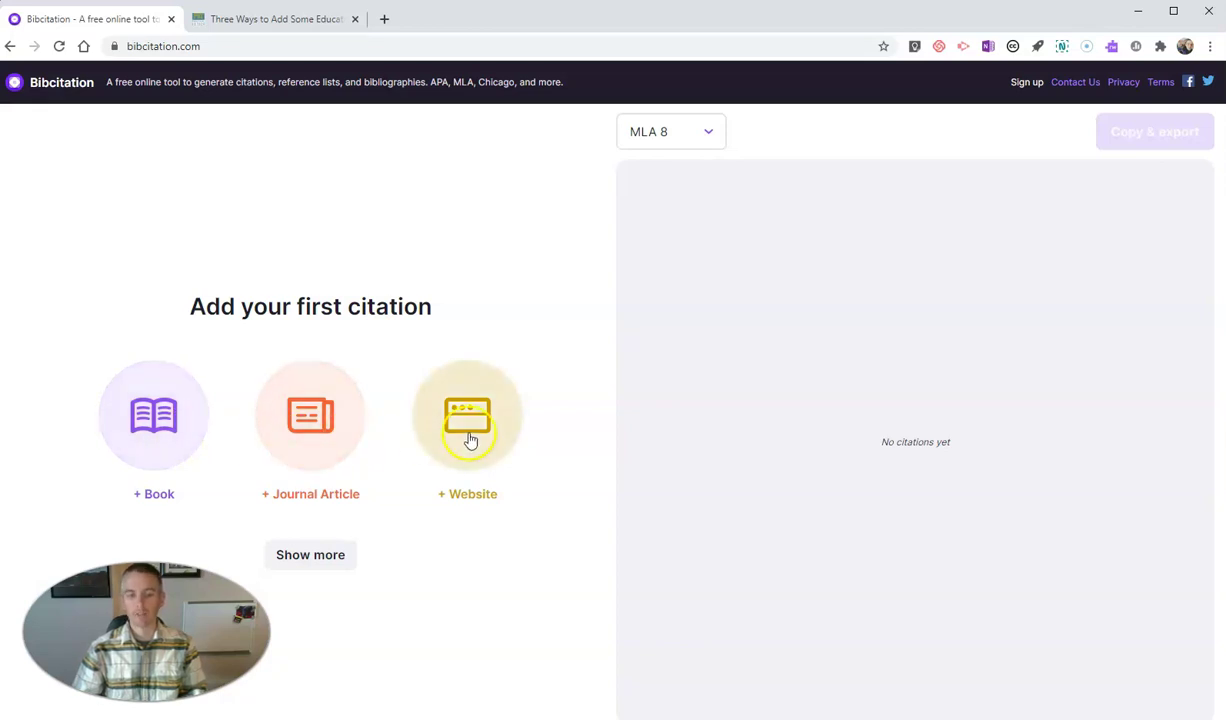
click(322, 553)
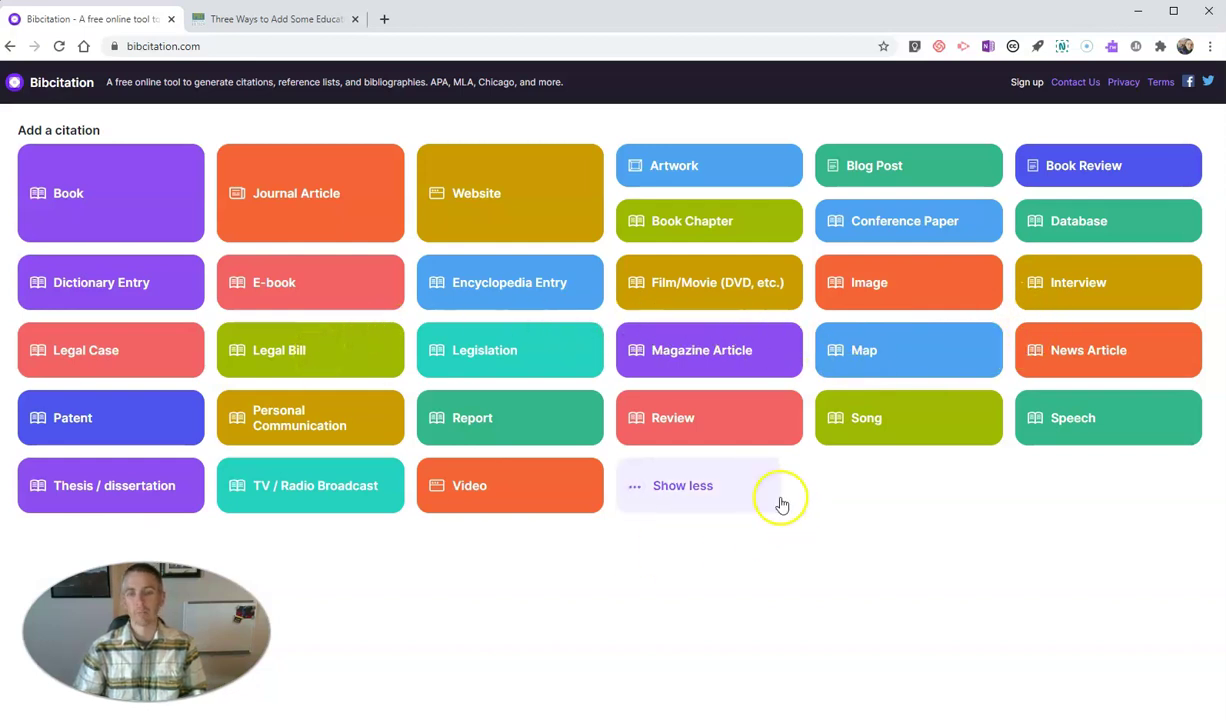
click(697, 486)
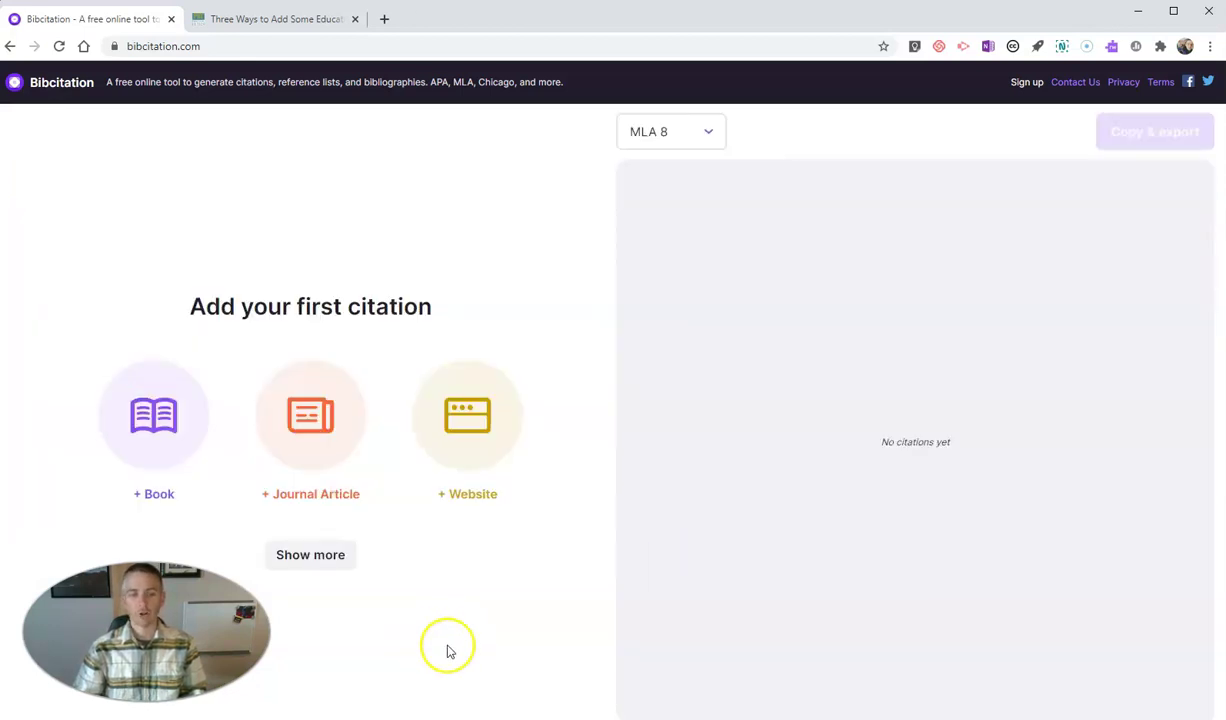
Search for a book by its author's name and cite the November 2012 edition of The Art of Explanation.
click(155, 425)
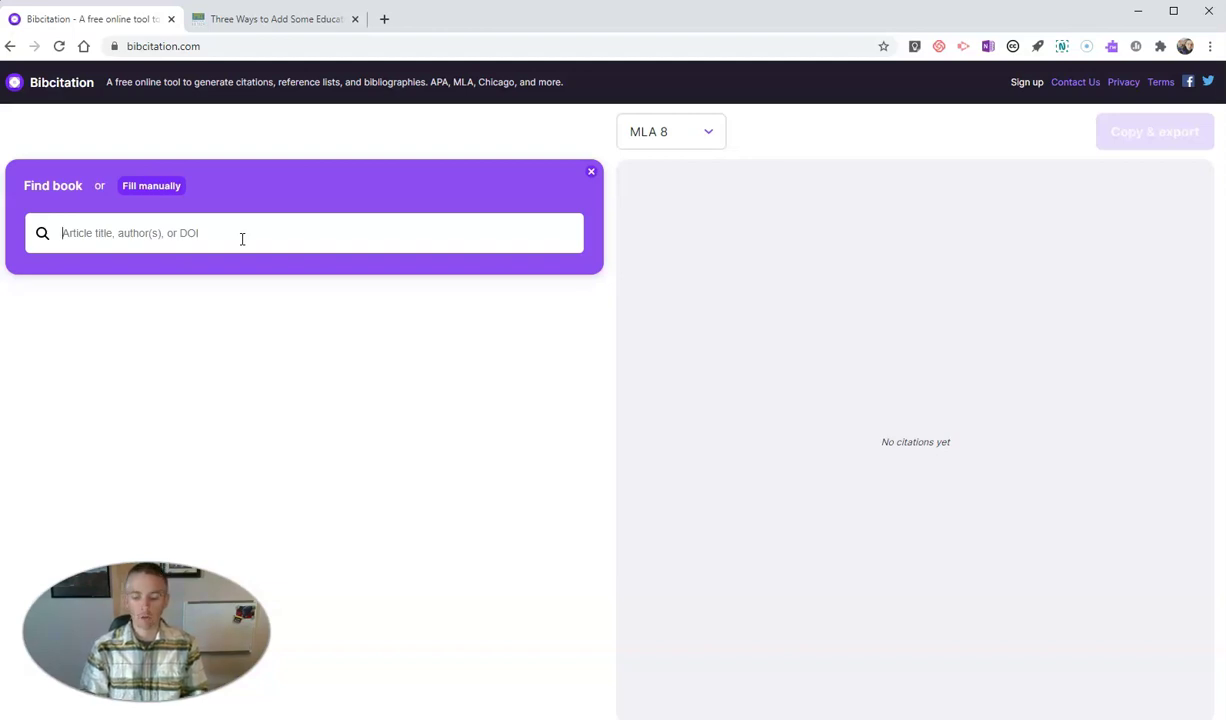
text(l)
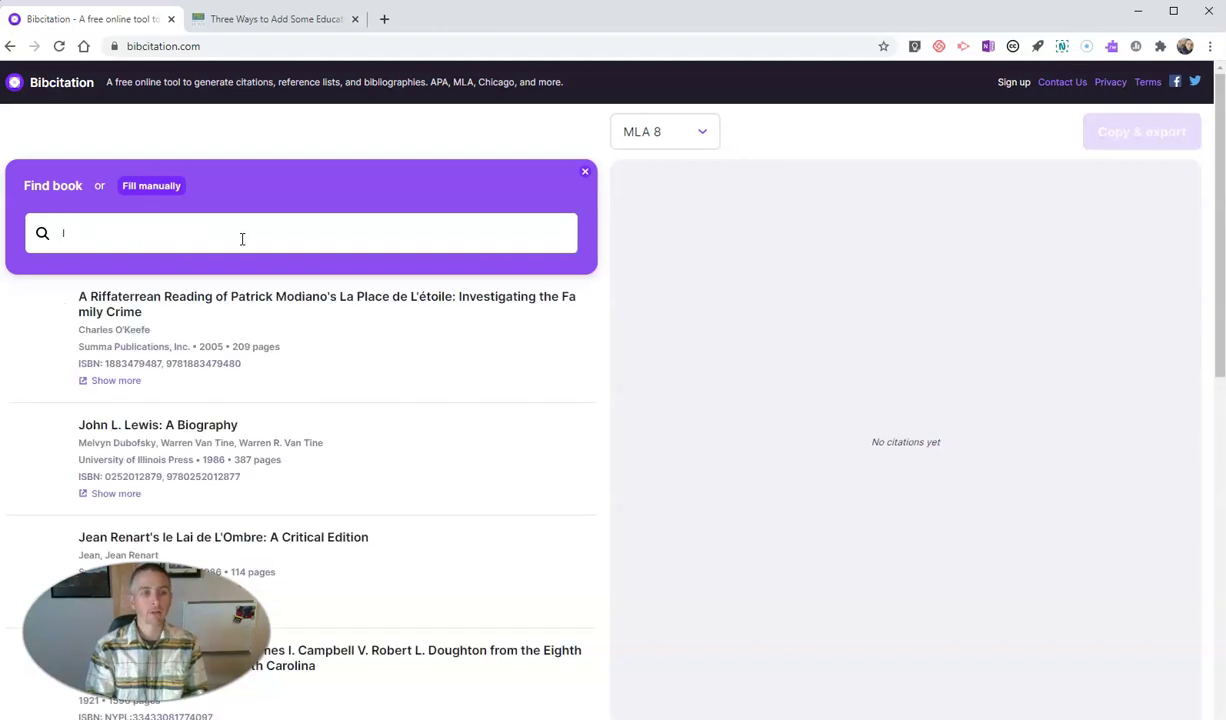
text(ee lefe)
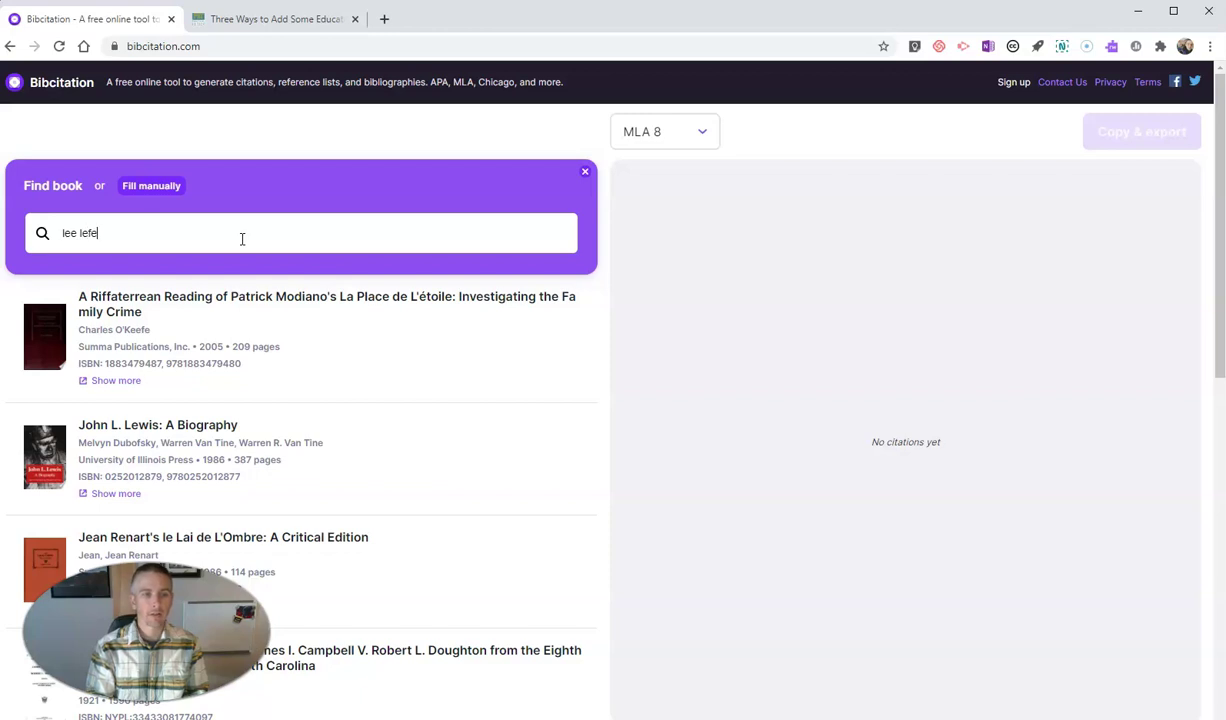
text(ver)
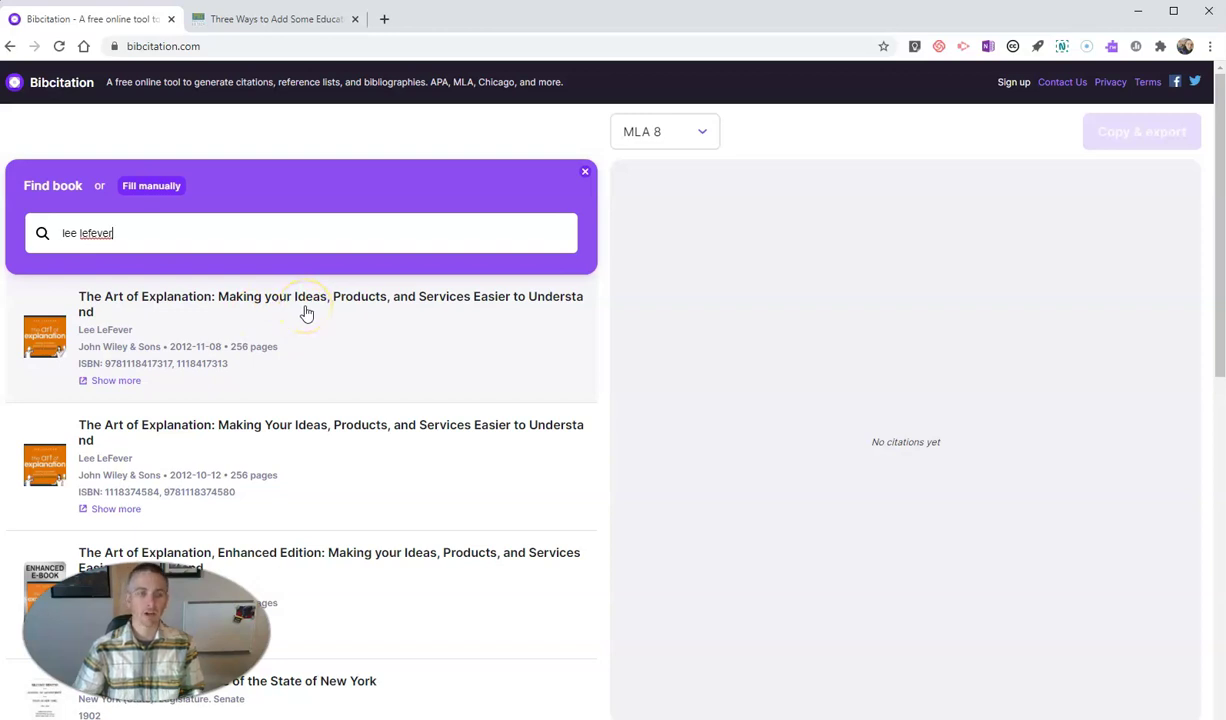
click(306, 313)
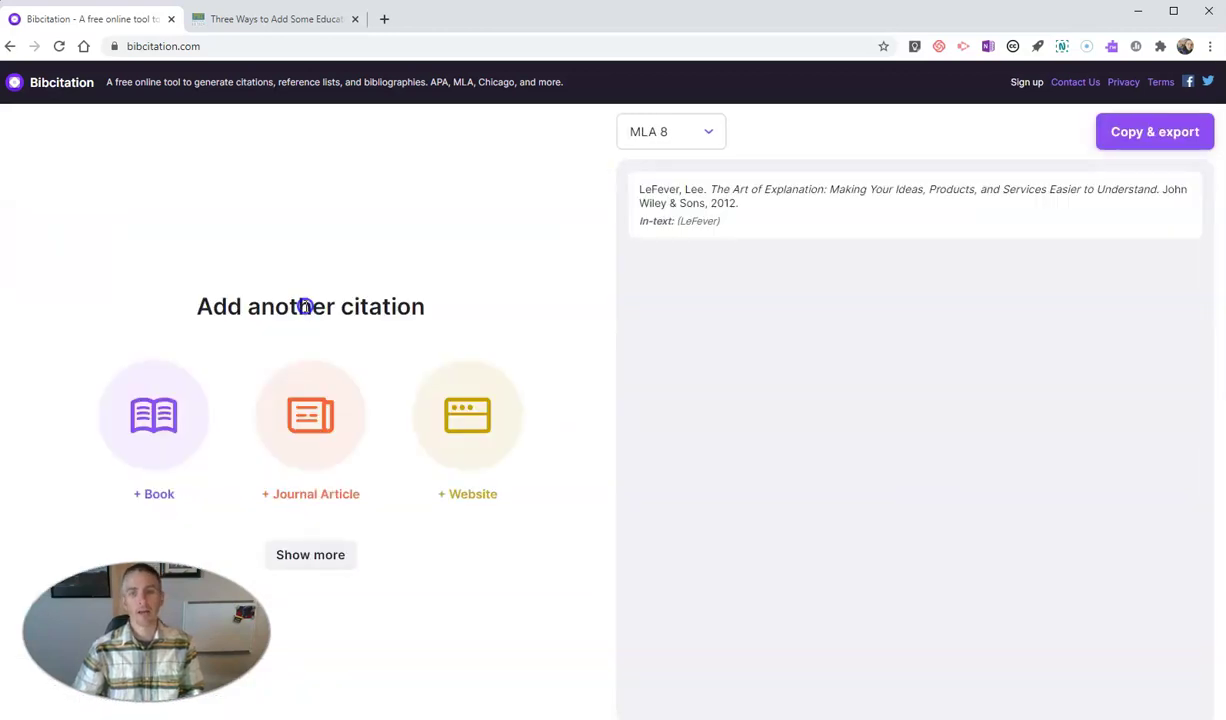
click(834, 219)
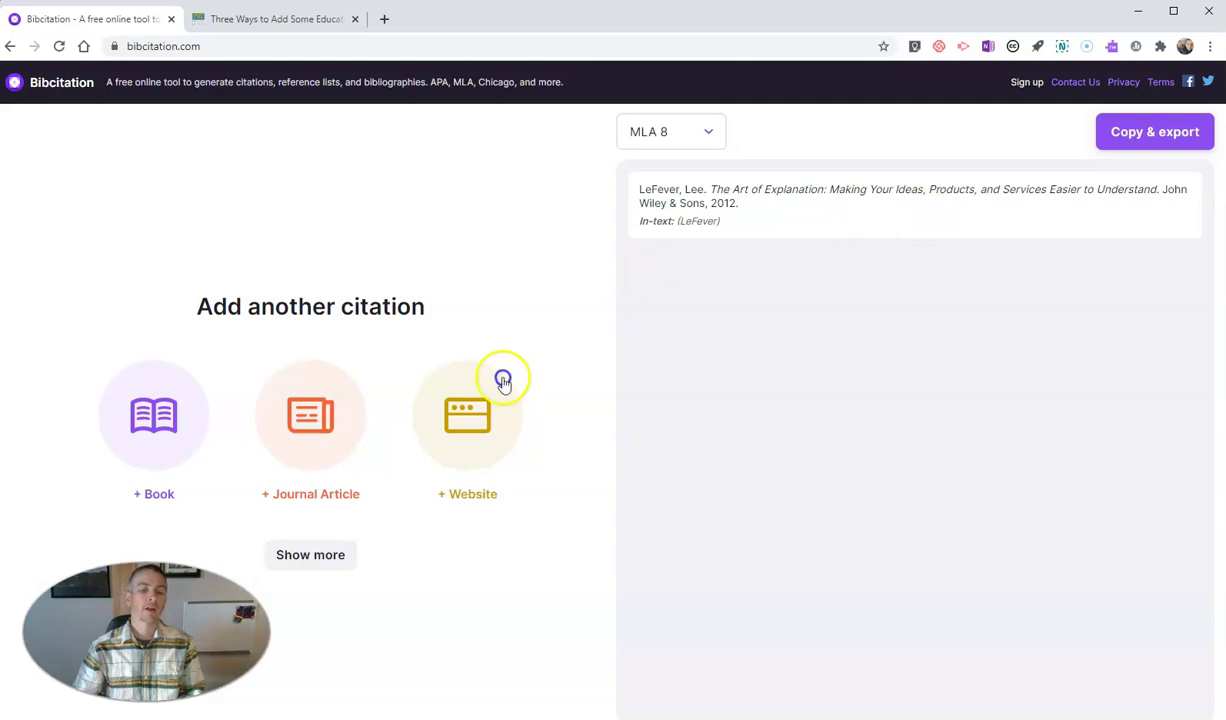
Add a website citation using the copied URL of the article "Three Ways to Add Some Educational Fun to Your Virtual and Hybrid Classes".
click(467, 410)
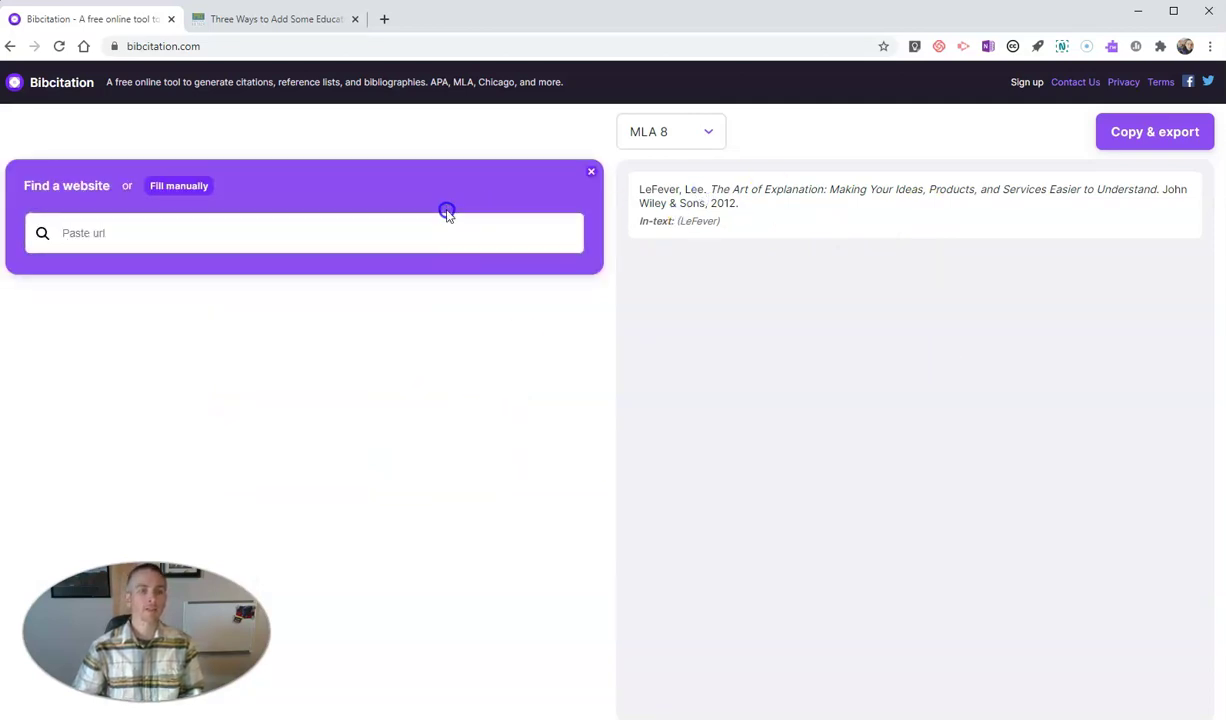
click(283, 19)
click(313, 46)
key(ctrl+c)
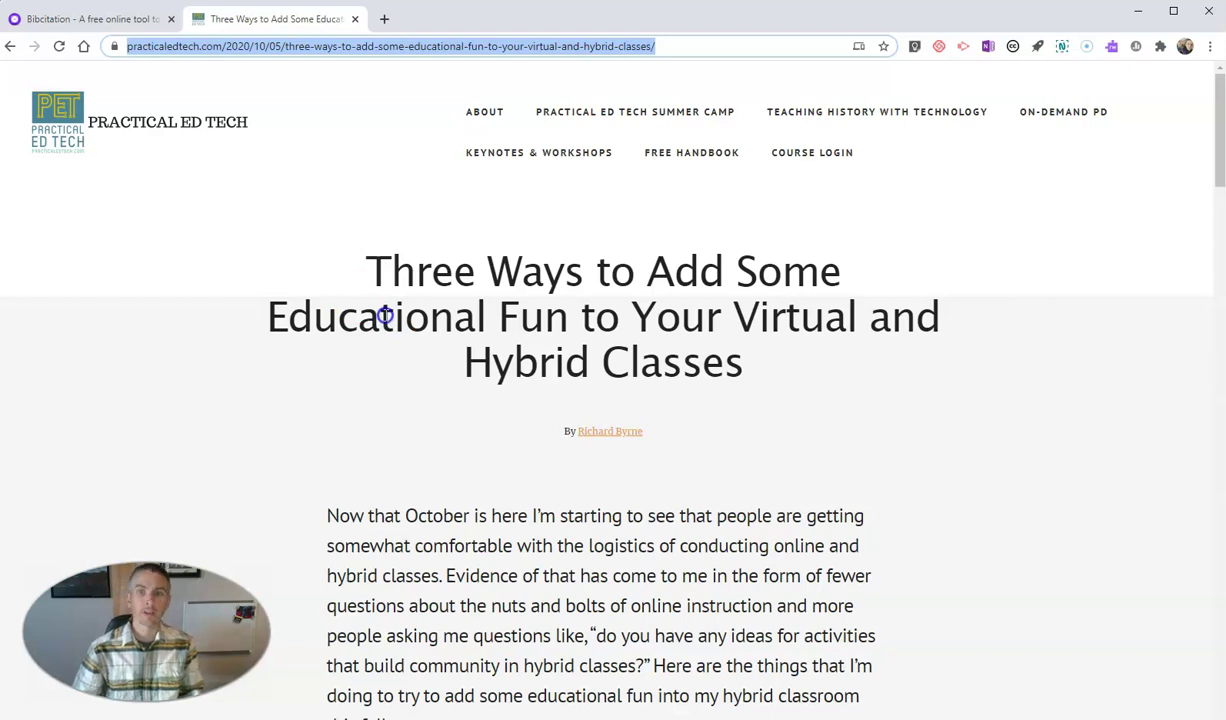
click(85, 19)
click(162, 232)
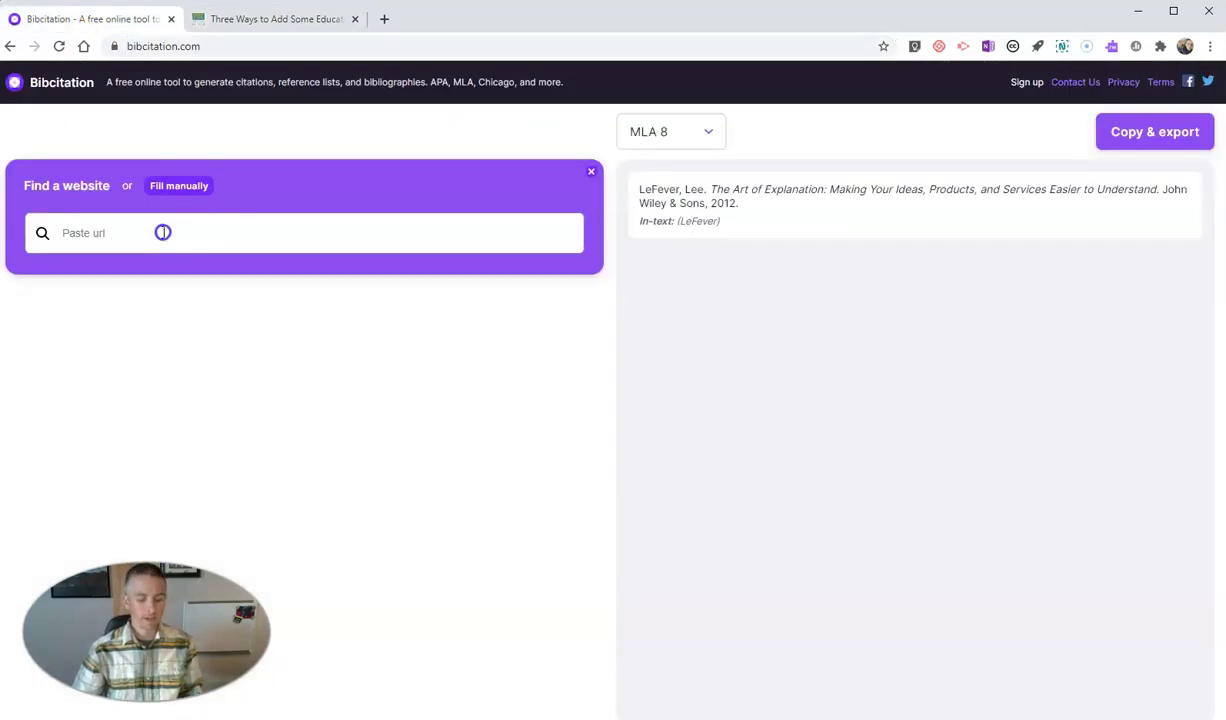
key(ctrl+v)
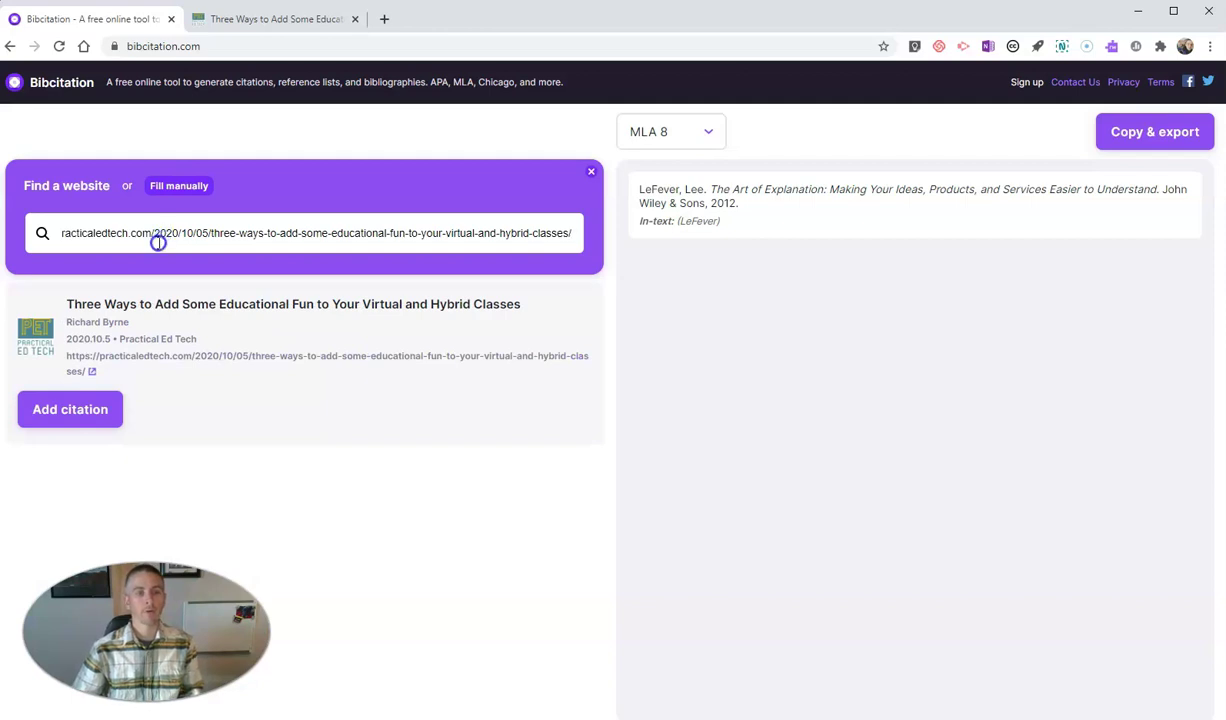
click(76, 412)
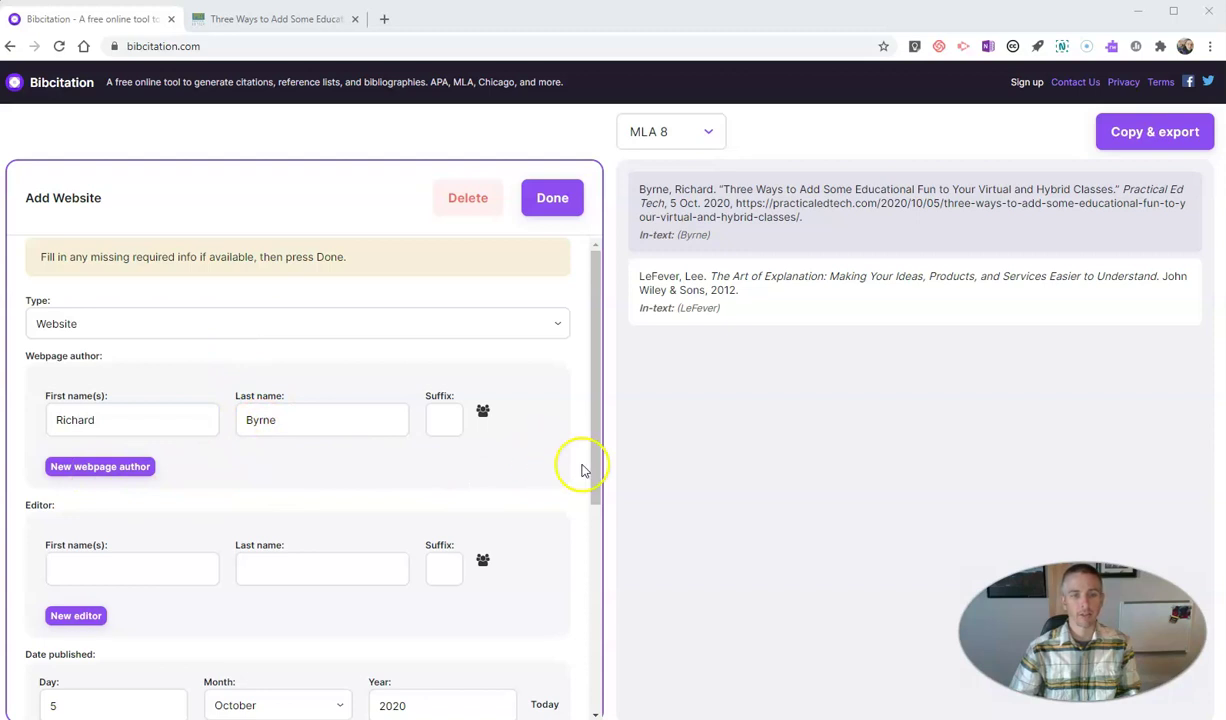
Fill in the editor's first and last name in the website citation, using the same person as the webpage author.
scroll(583, 470, down, 4)
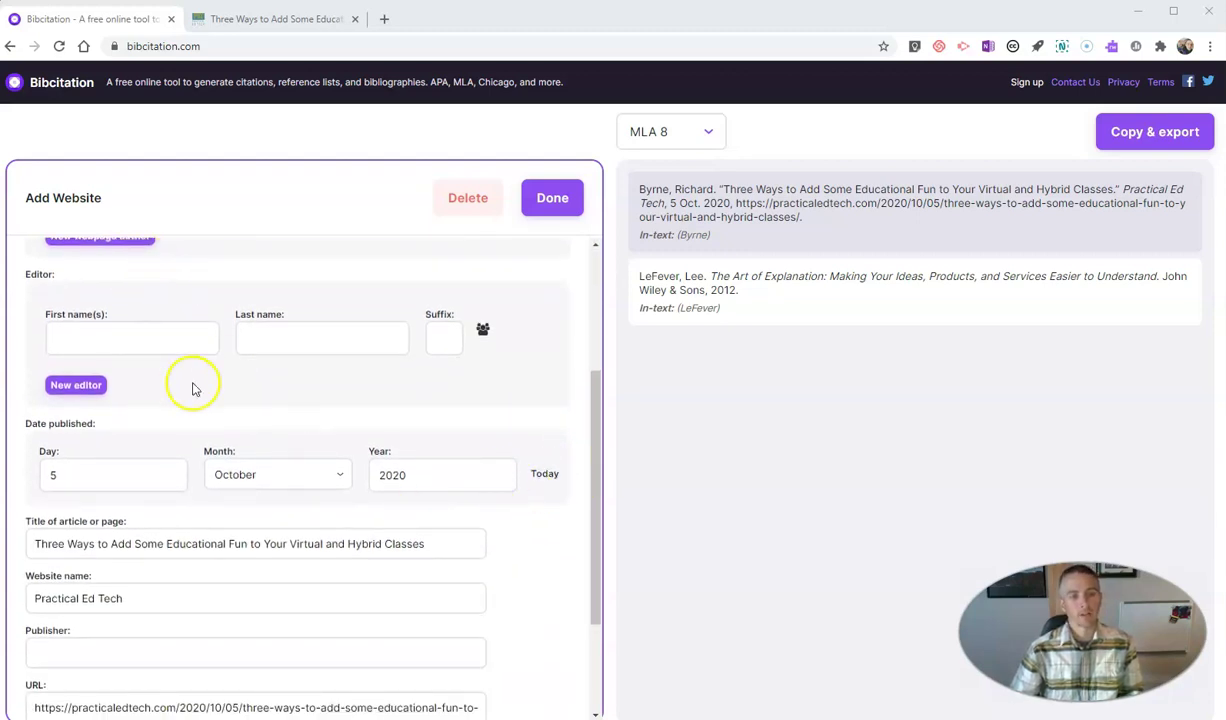
scroll(150, 375, up, 2)
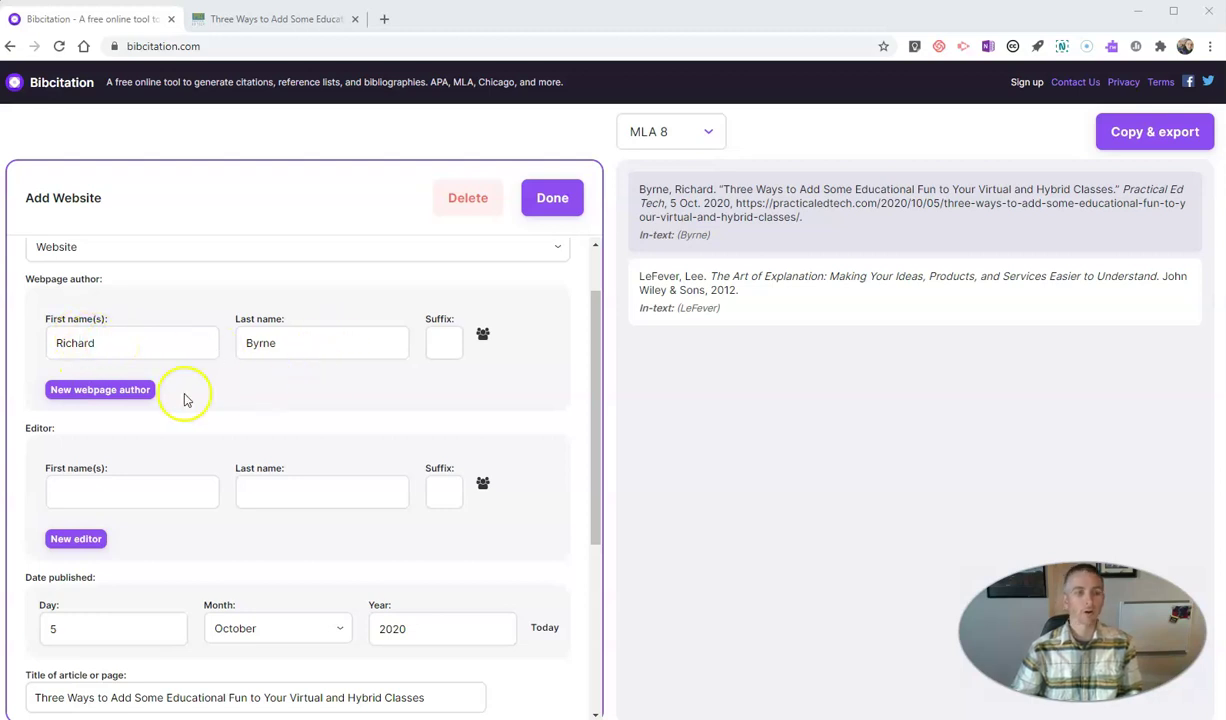
scroll(185, 400, down, 1)
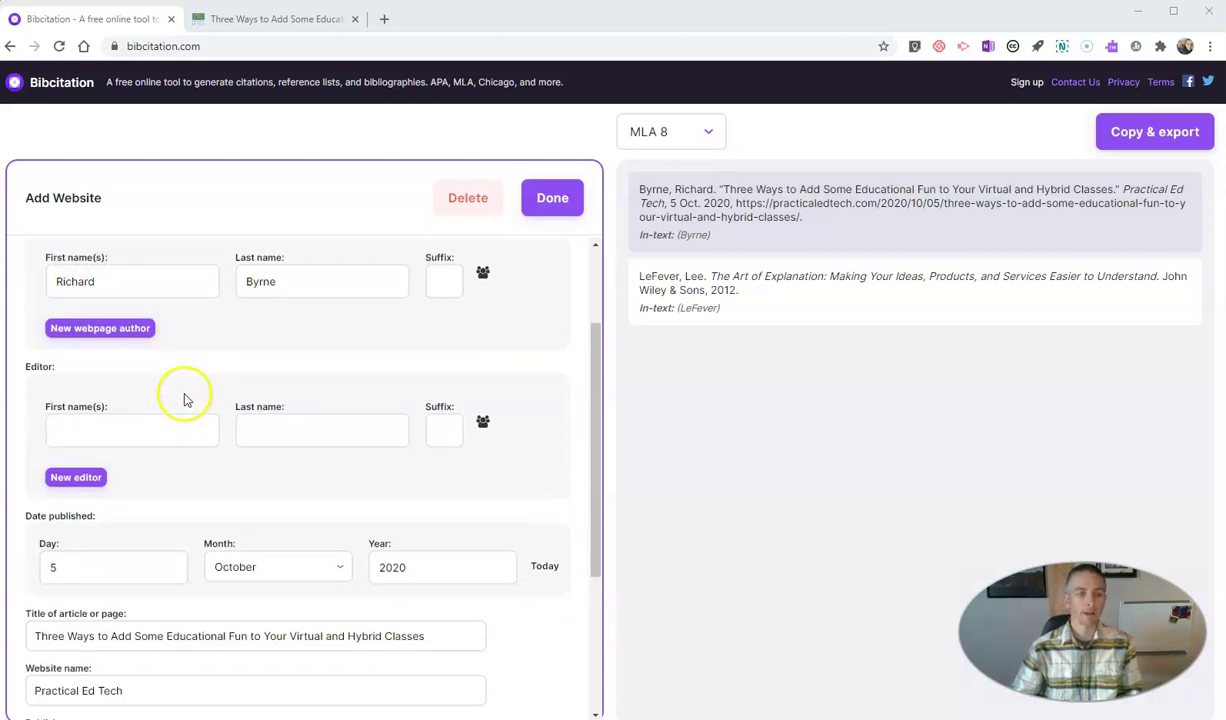
click(87, 412)
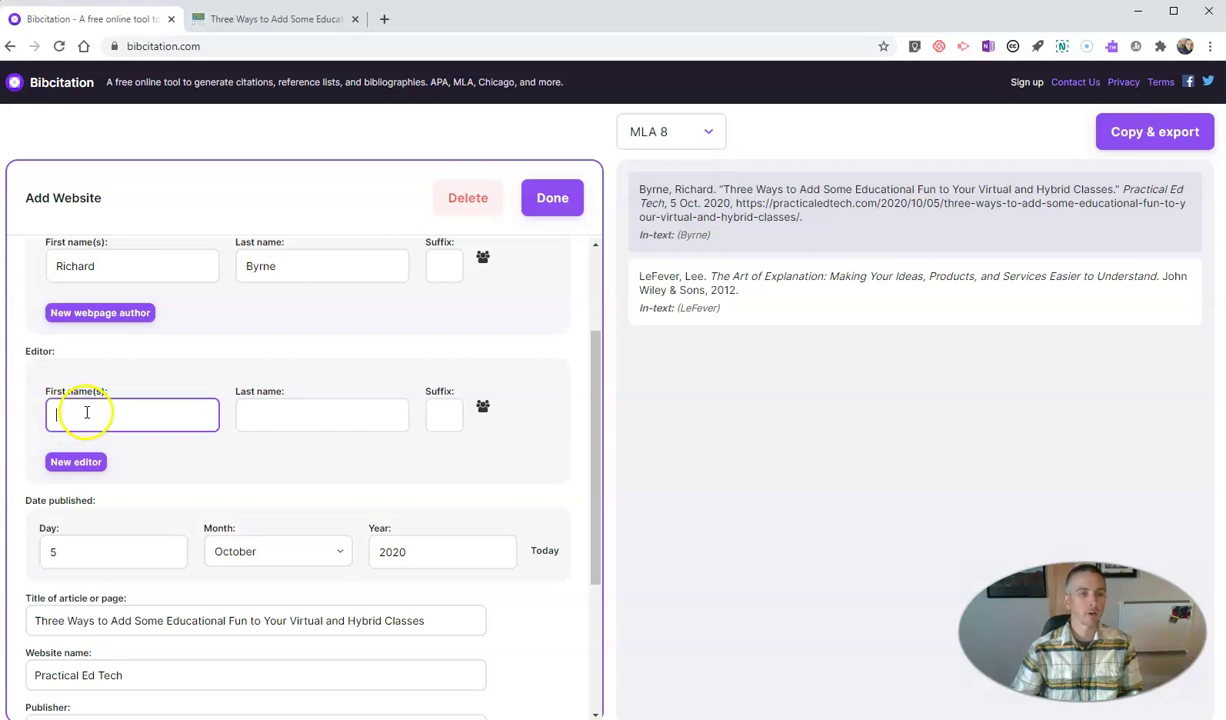
text(Richard)
key(Tab)
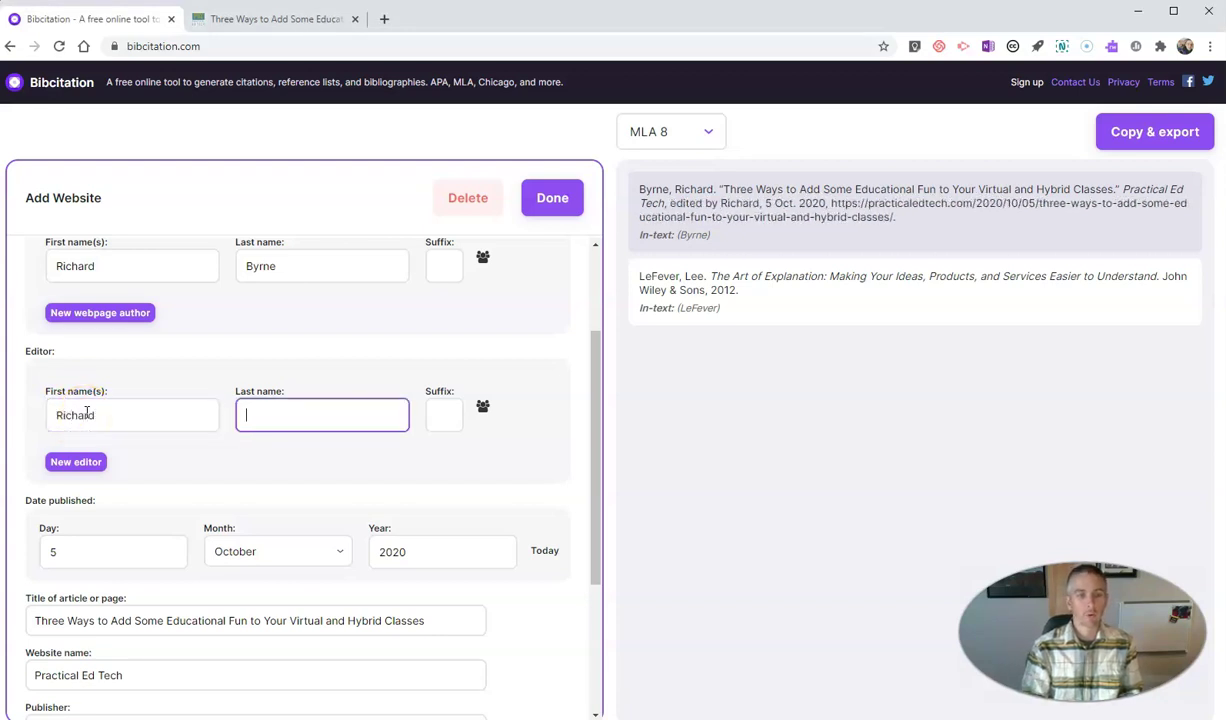
text(Byrne)
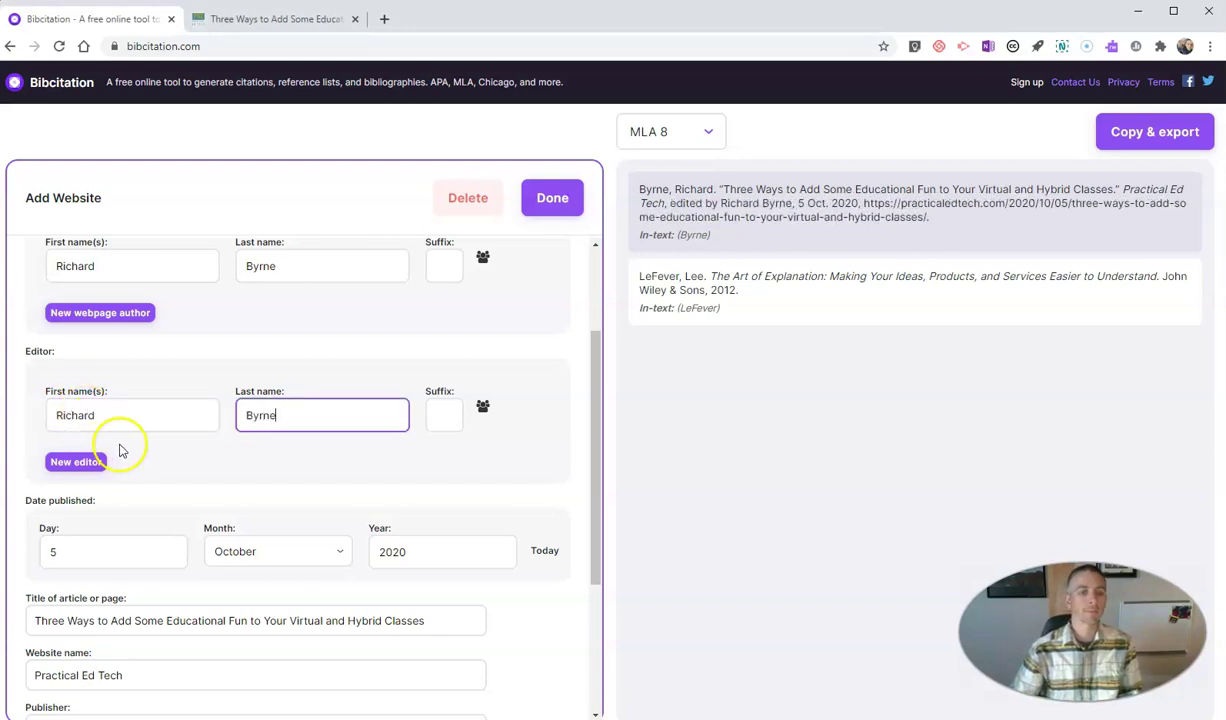
Check the publication date against the article's page and save the website citation with PracticalEdTech.com as publisher.
scroll(178, 569, down, 3)
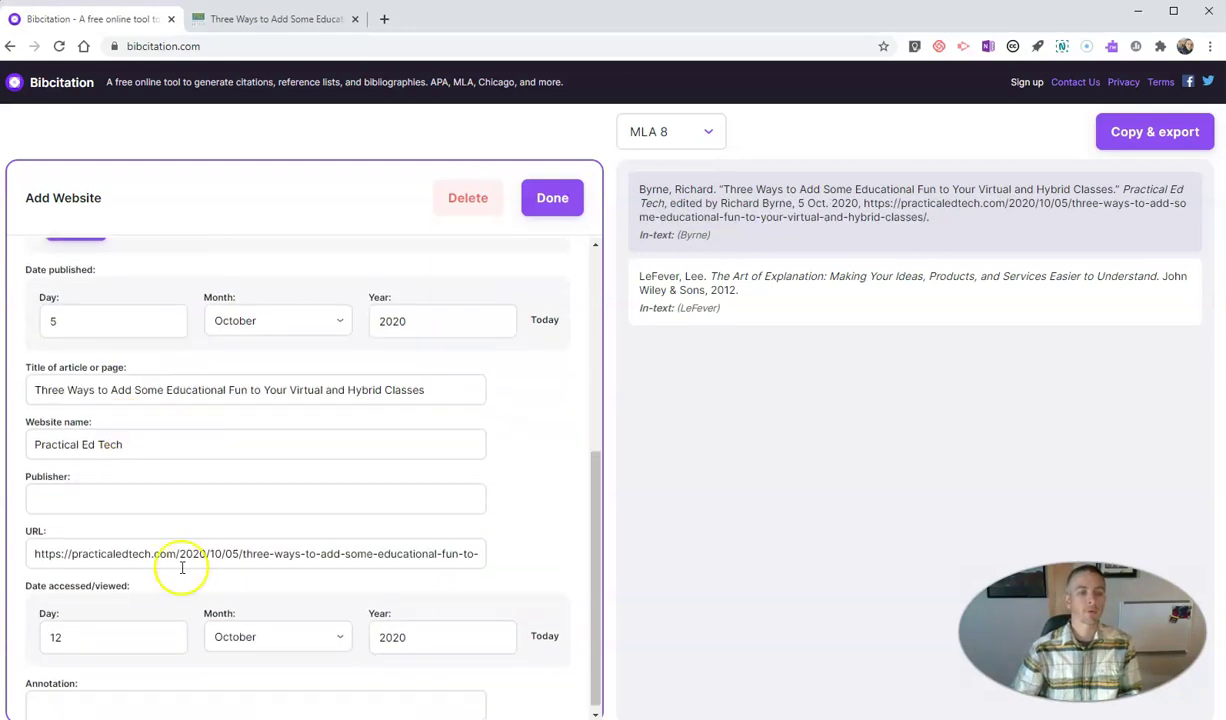
click(110, 320)
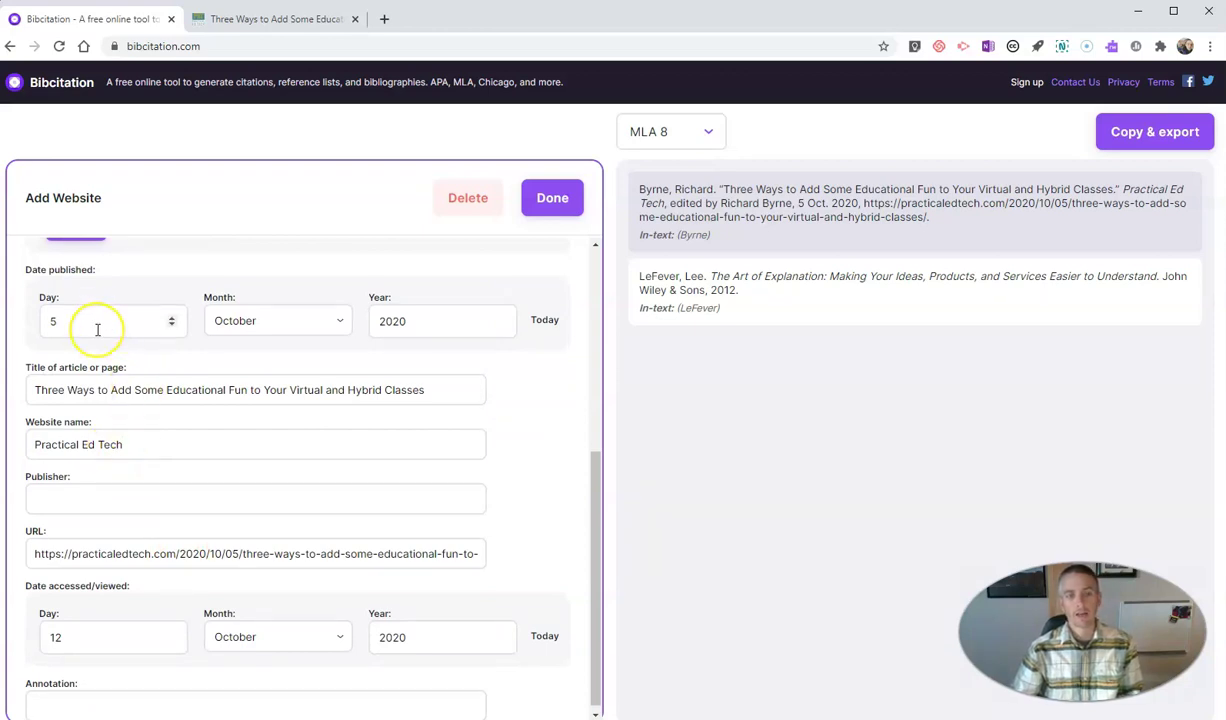
click(344, 25)
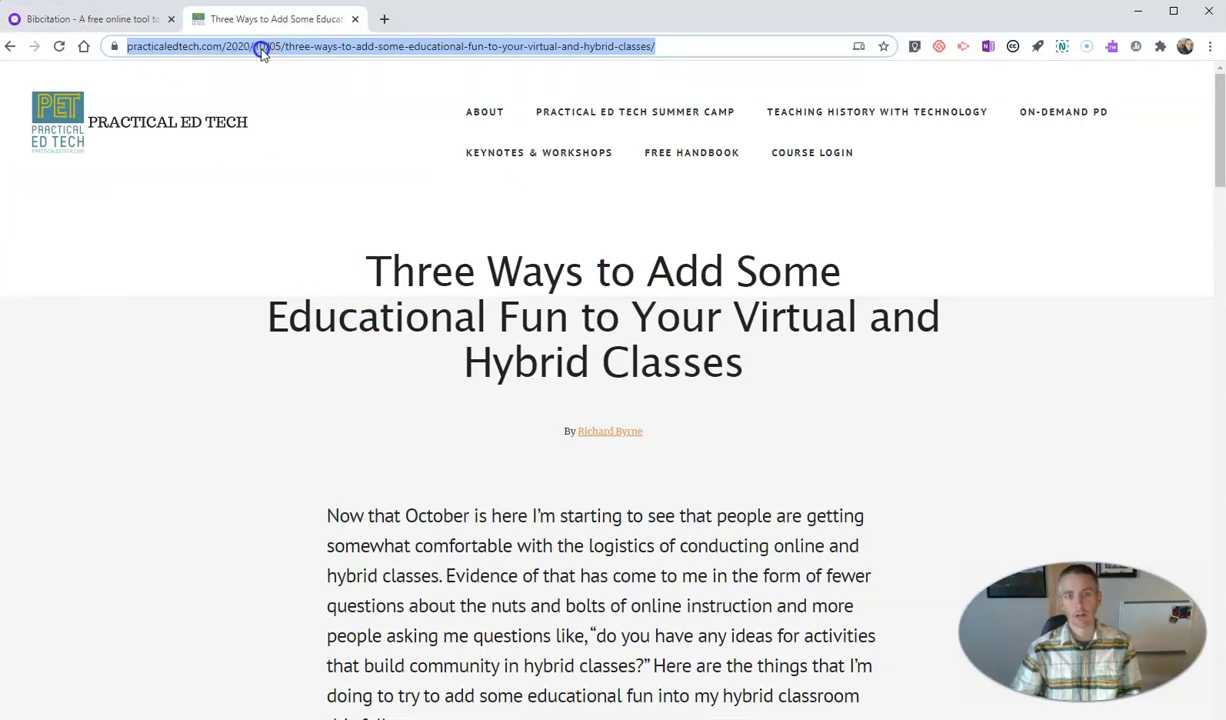
click(110, 22)
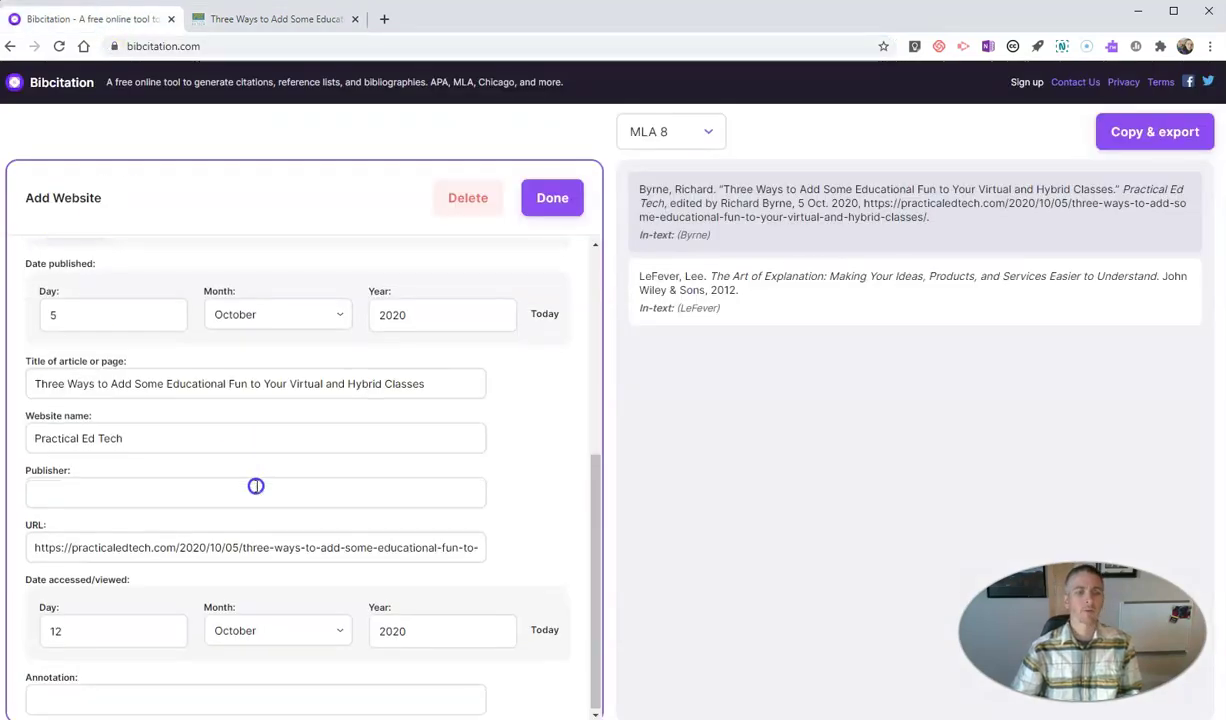
click(105, 492)
text(P)
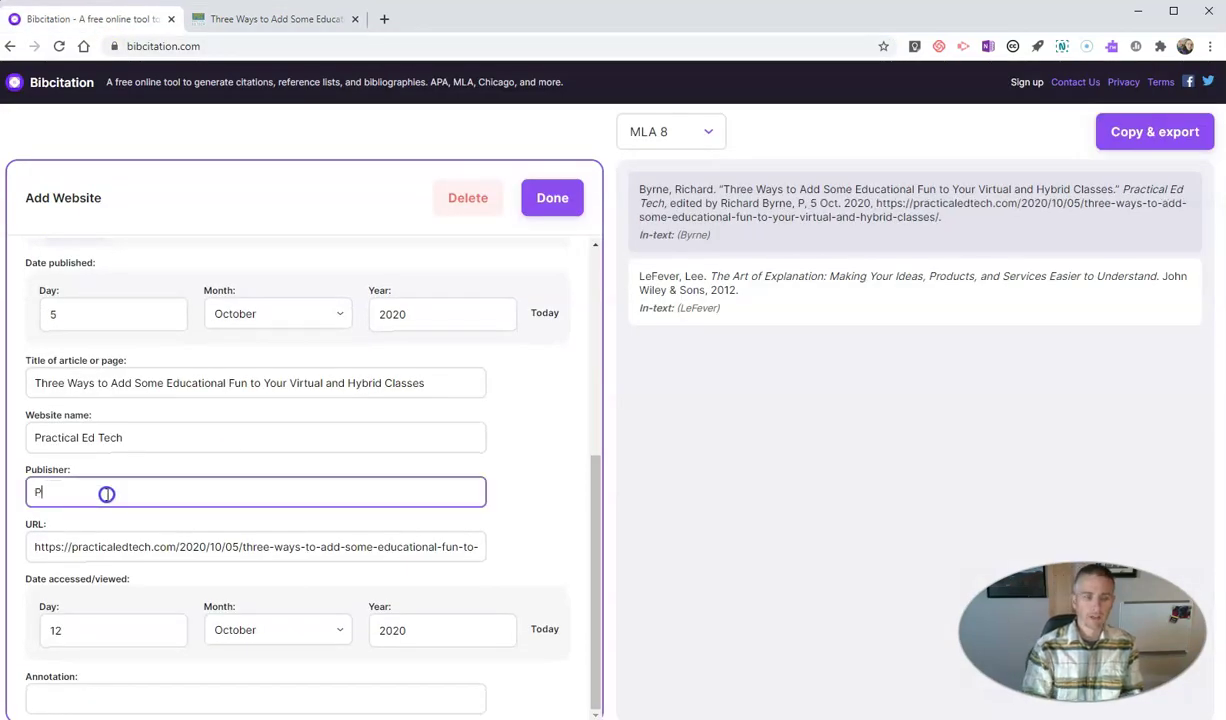
text(ractical)
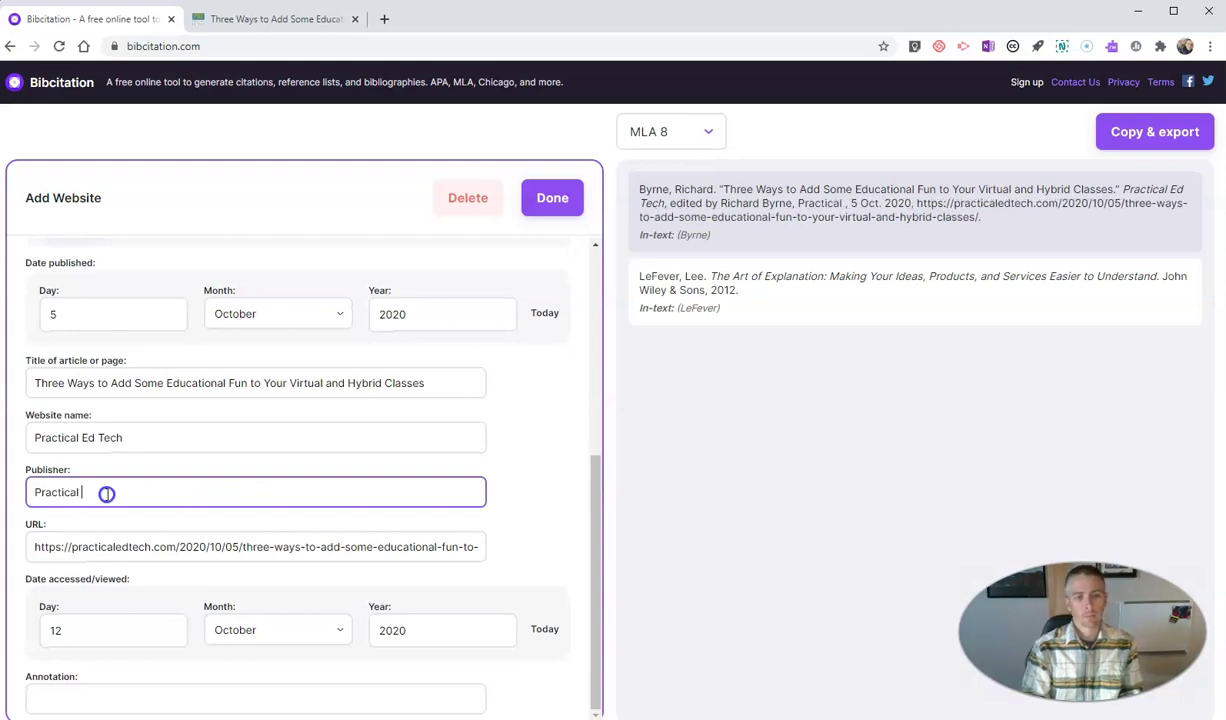
text(EdTech.com)
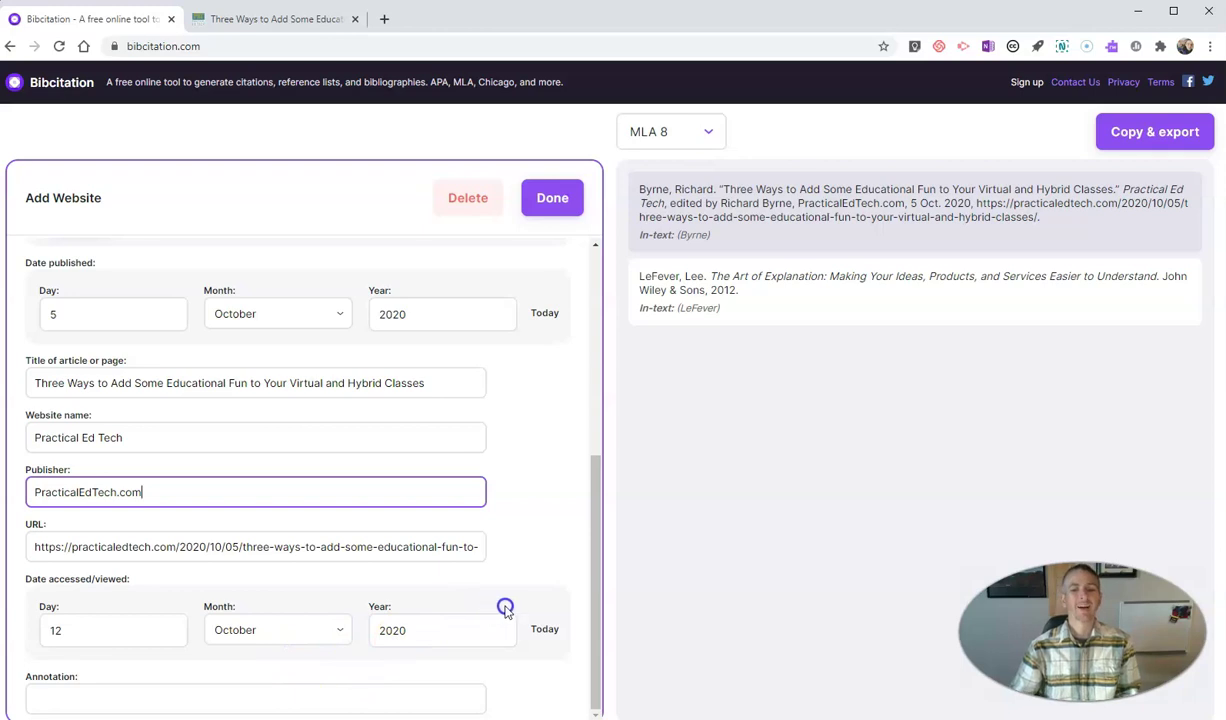
click(558, 200)
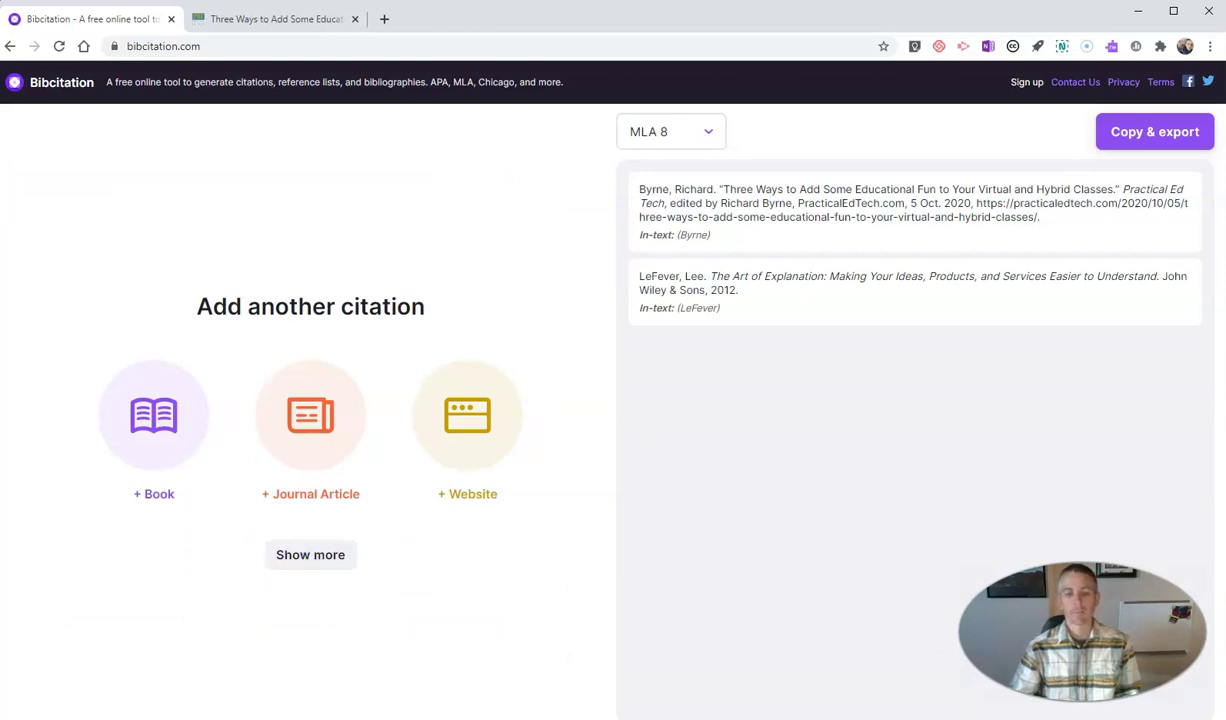
Copy the complete MLA 8 reference list with both citations to the clipboard as formatted text.
click(1020, 560)
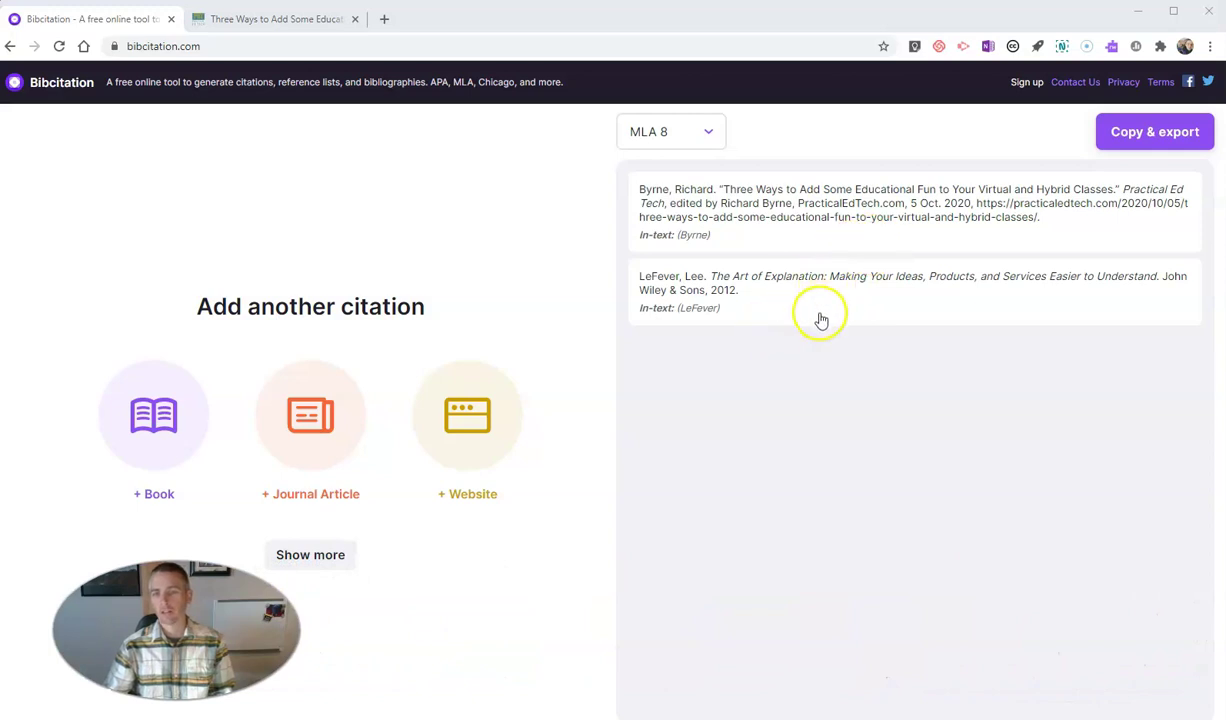
click(1163, 140)
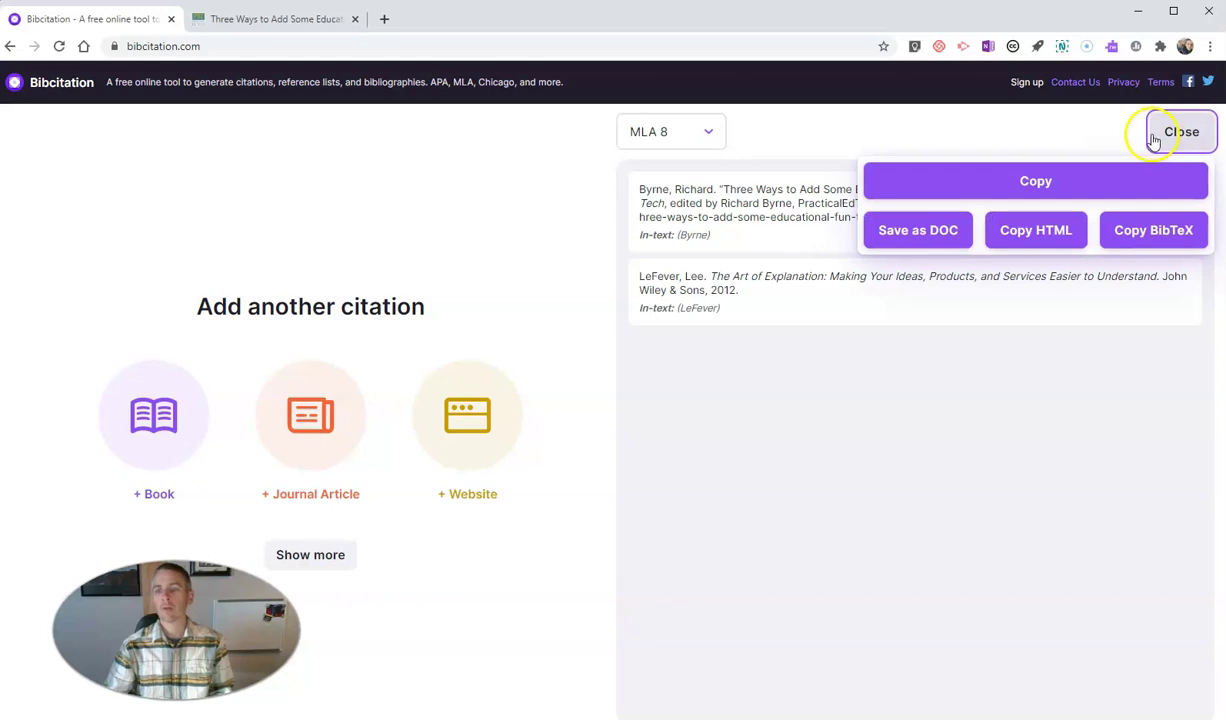
click(1052, 185)
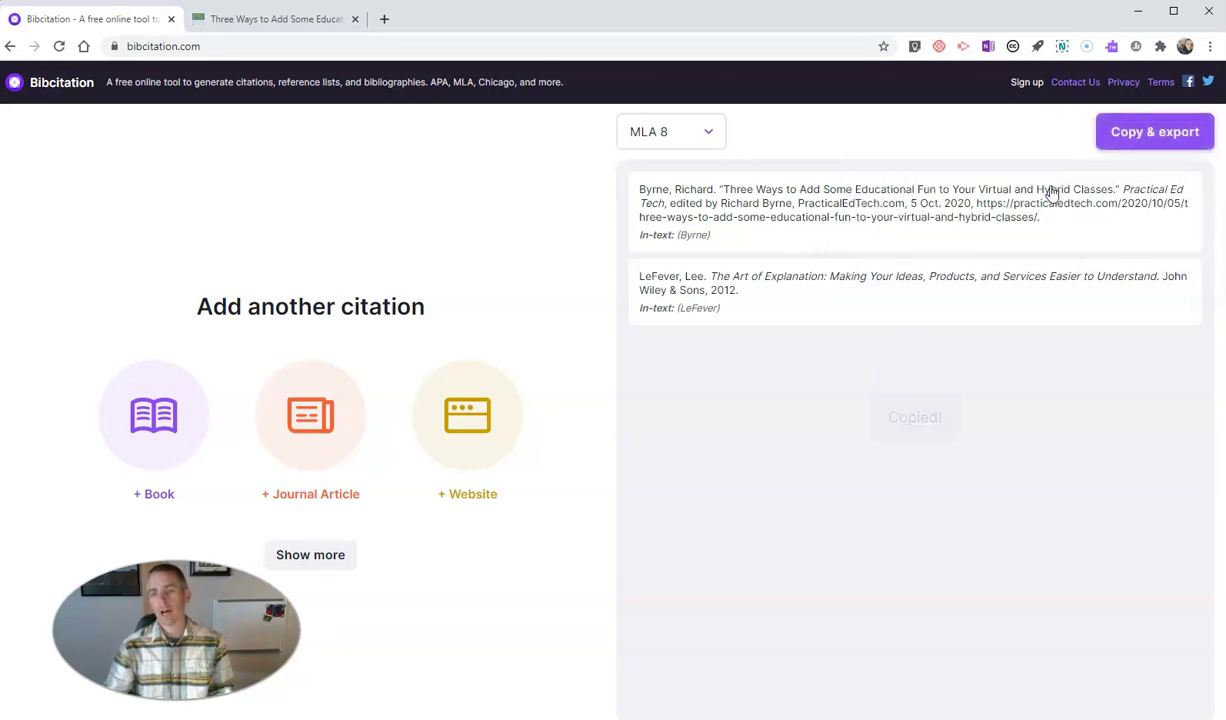
Export the reference list as a DOC file and open the downloaded bibcitation-export.rtf.
click(1150, 135)
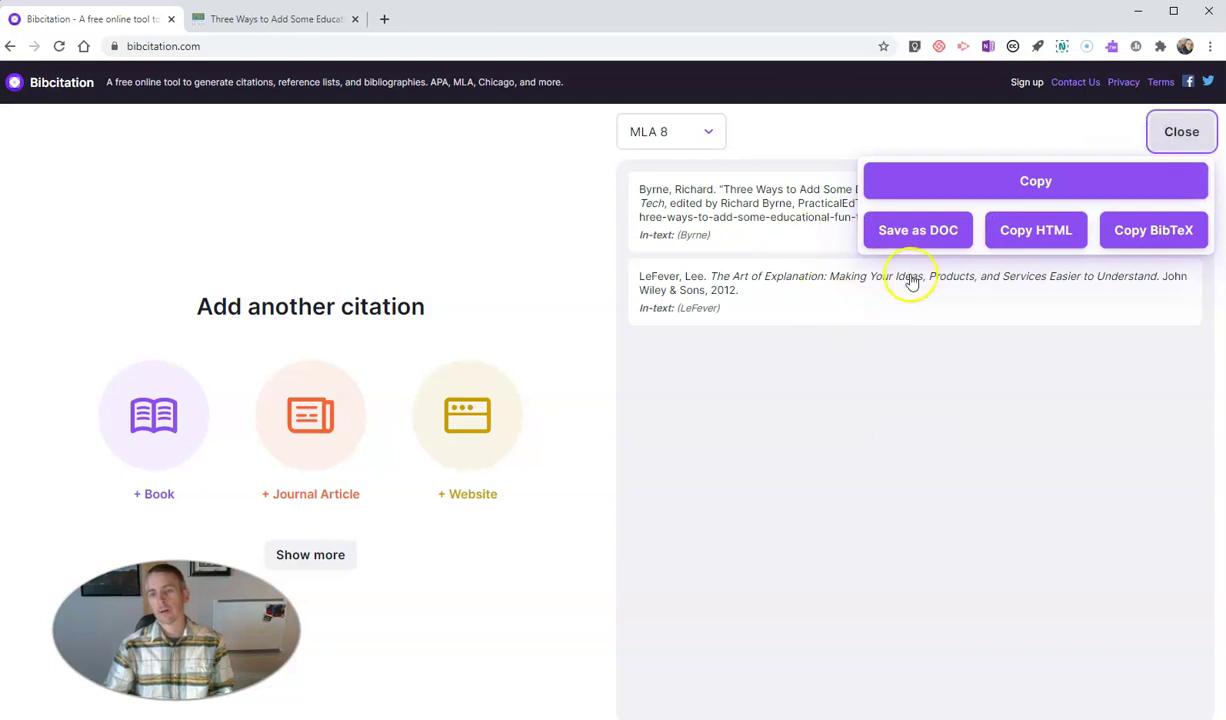
click(936, 234)
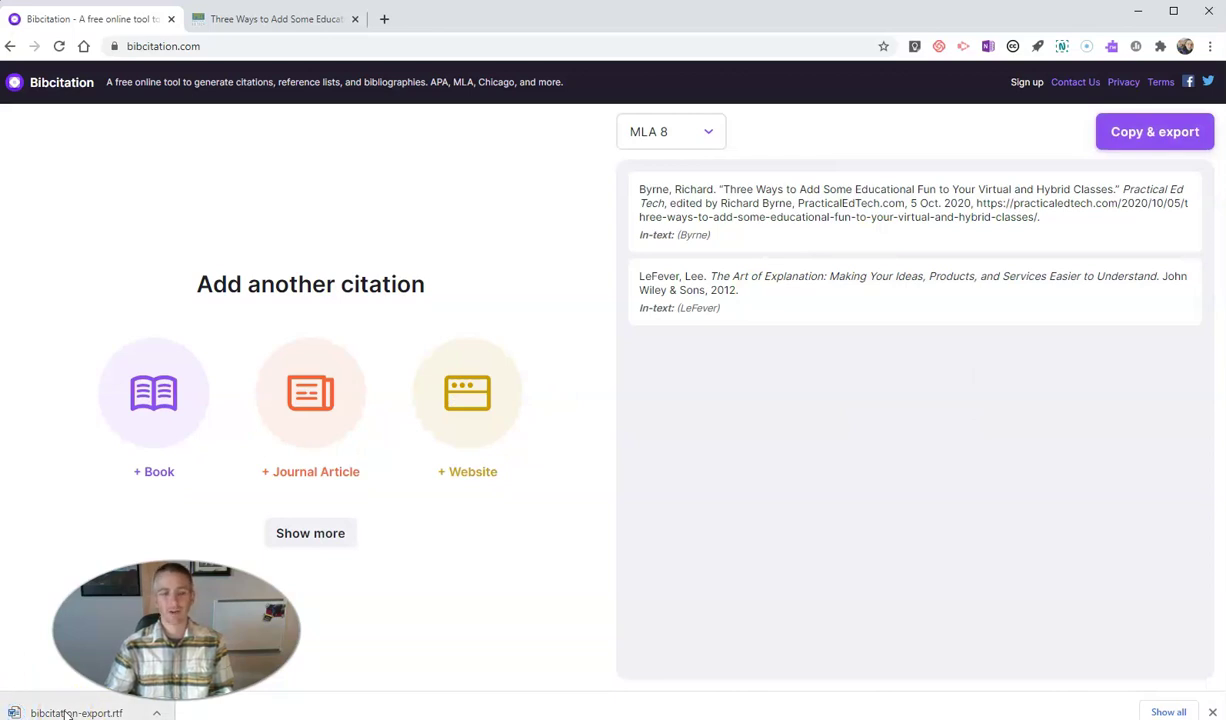
click(68, 712)
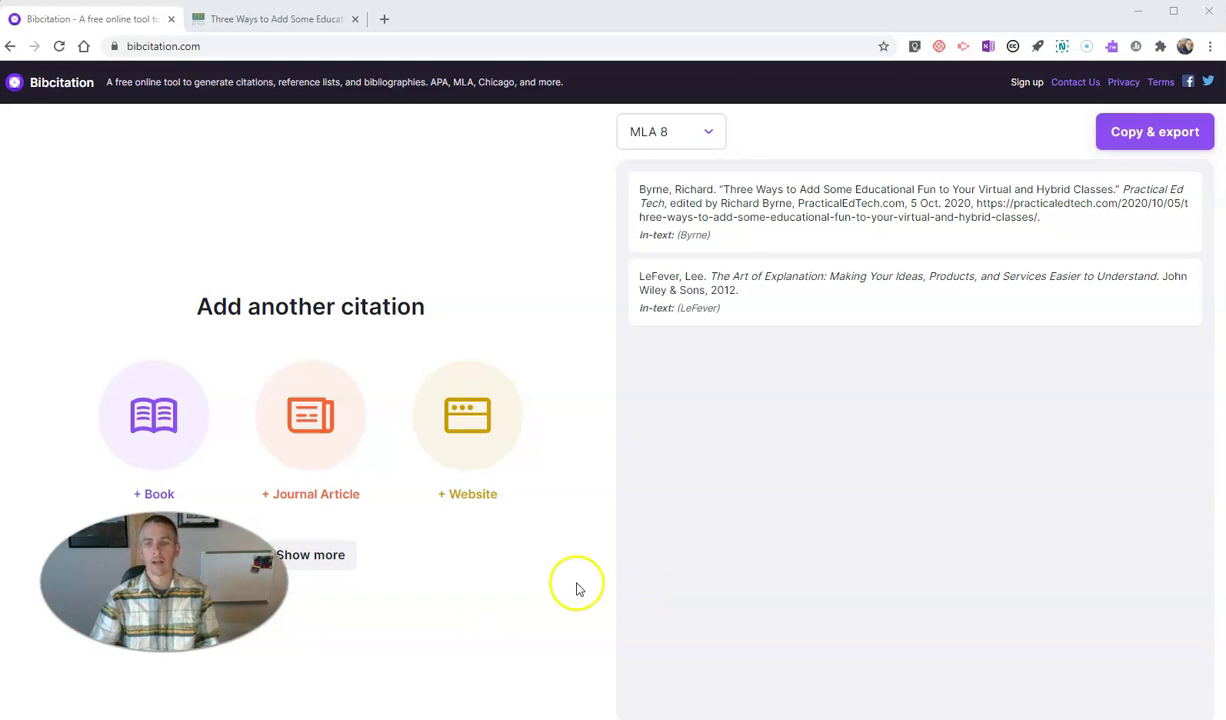
Display the copy and export options for the reference list to review the HTML and BibTeX formats.
click(1148, 136)
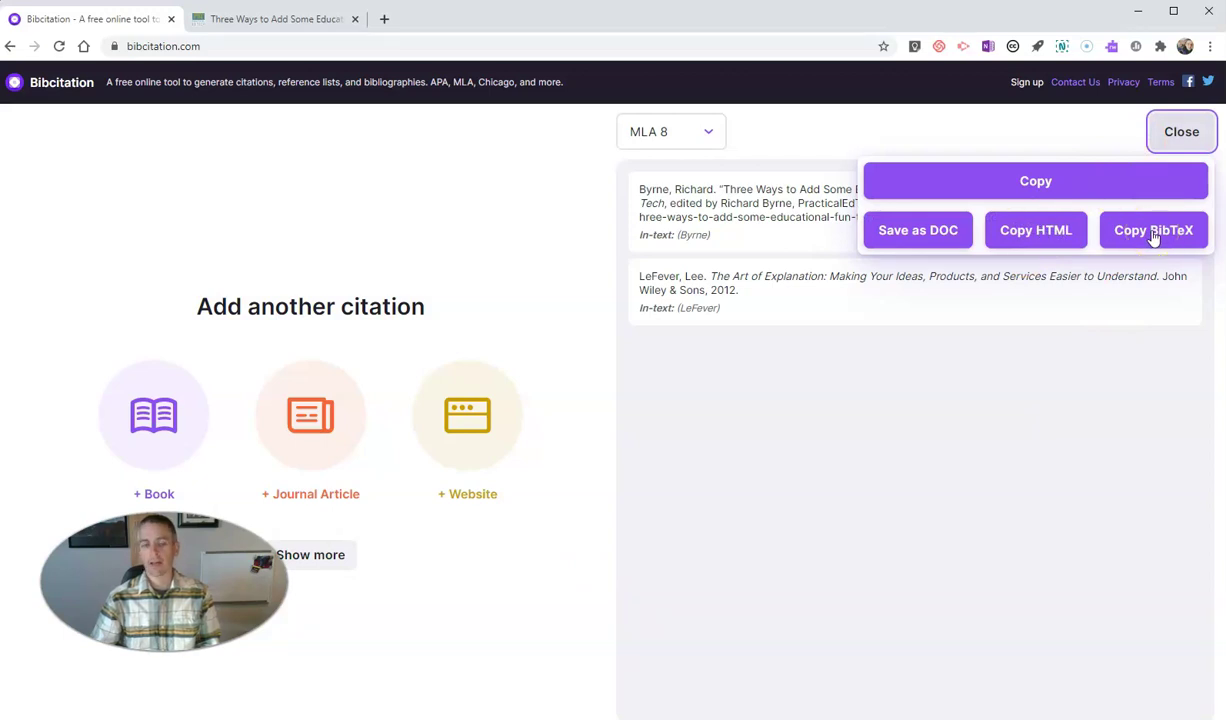
click(254, 676)
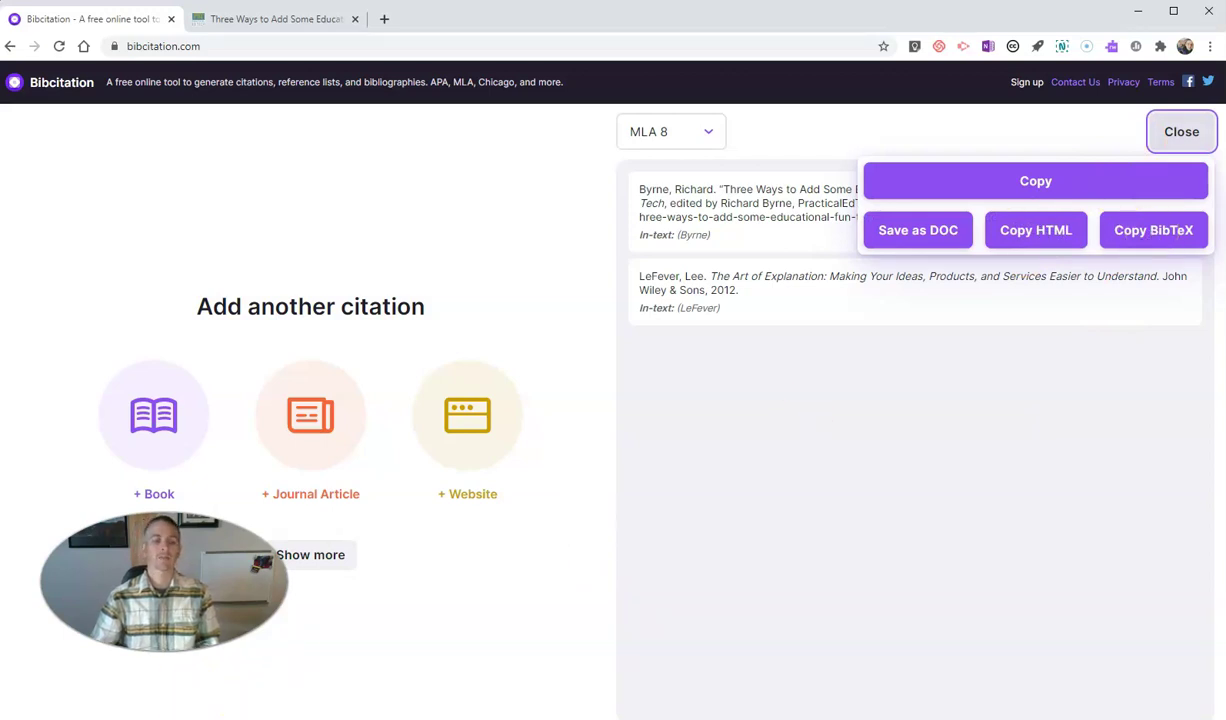